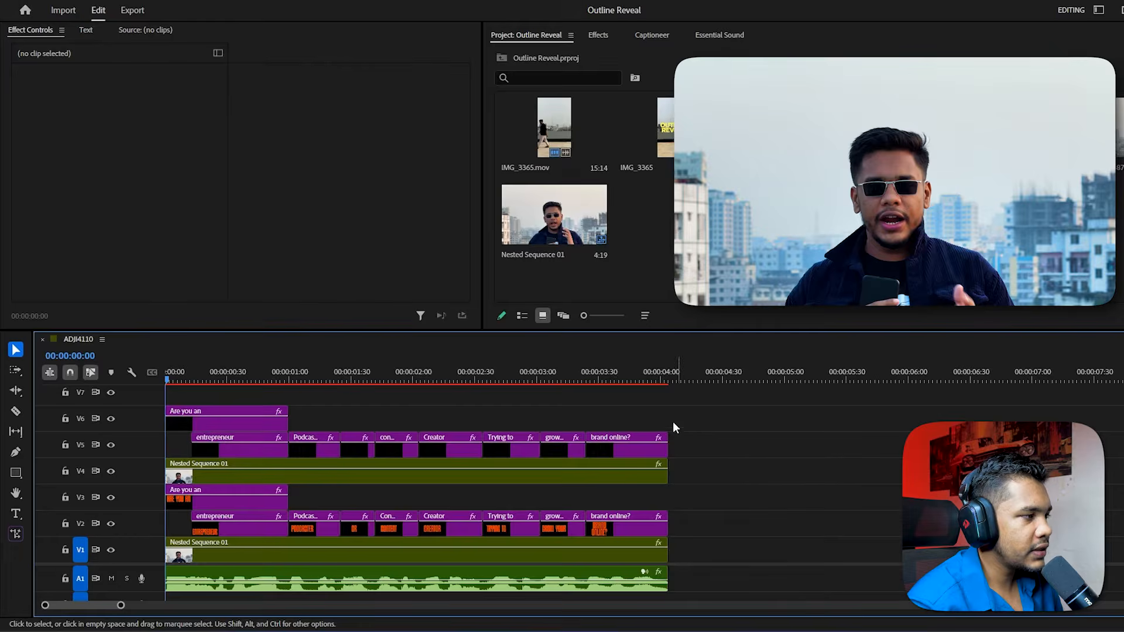
Step: Preview the finished text effect in the open sequence by moving the playhead to about two seconds
left_click_drag(173, 379, 417, 393)
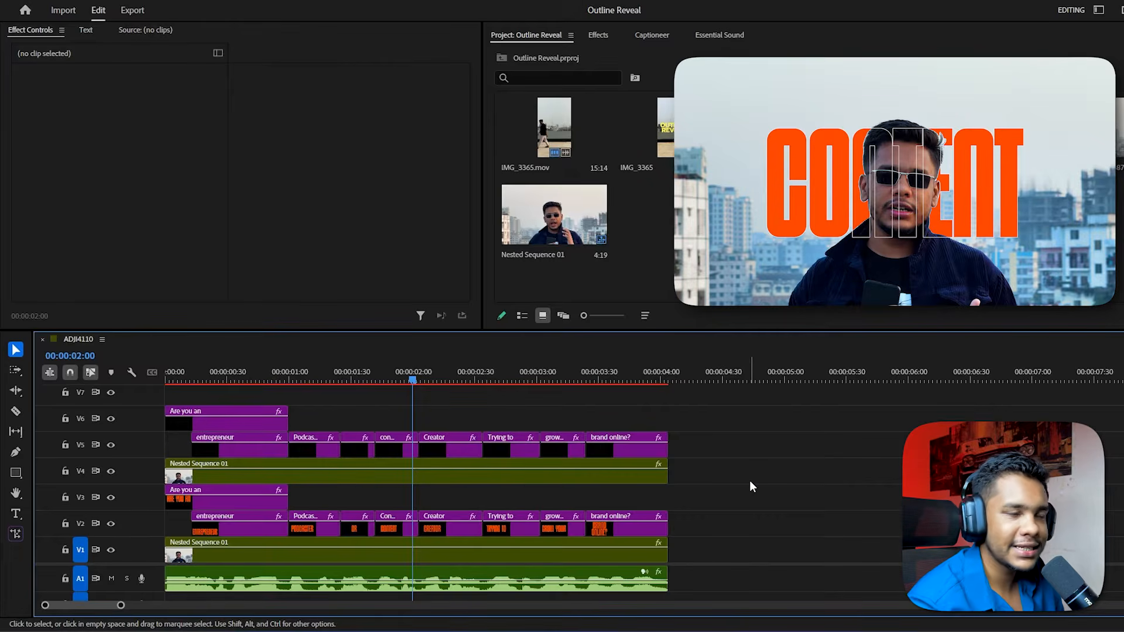
left_click(994, 252)
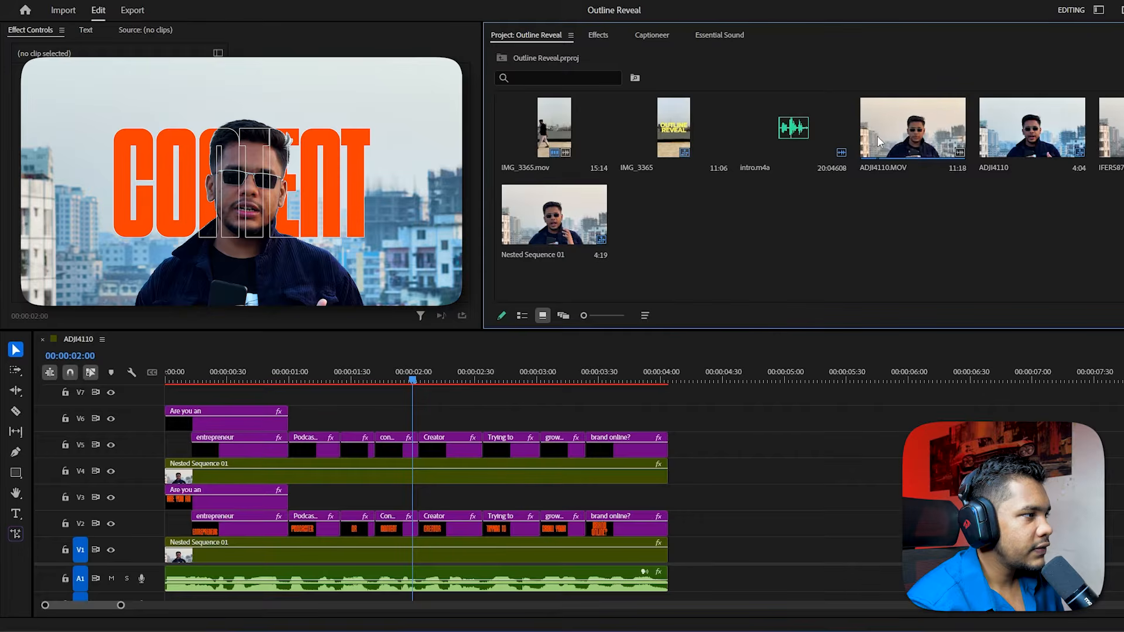
Step: Create a new sequence from the ADJI4110.MOV clip in the project
left_click(897, 139)
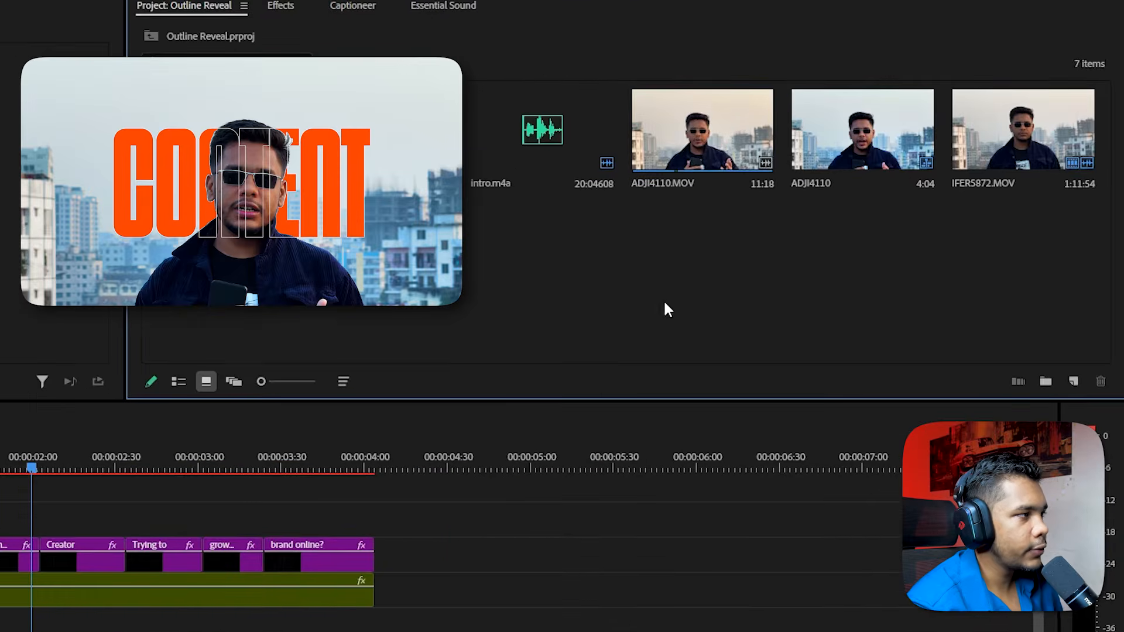
left_click(890, 136)
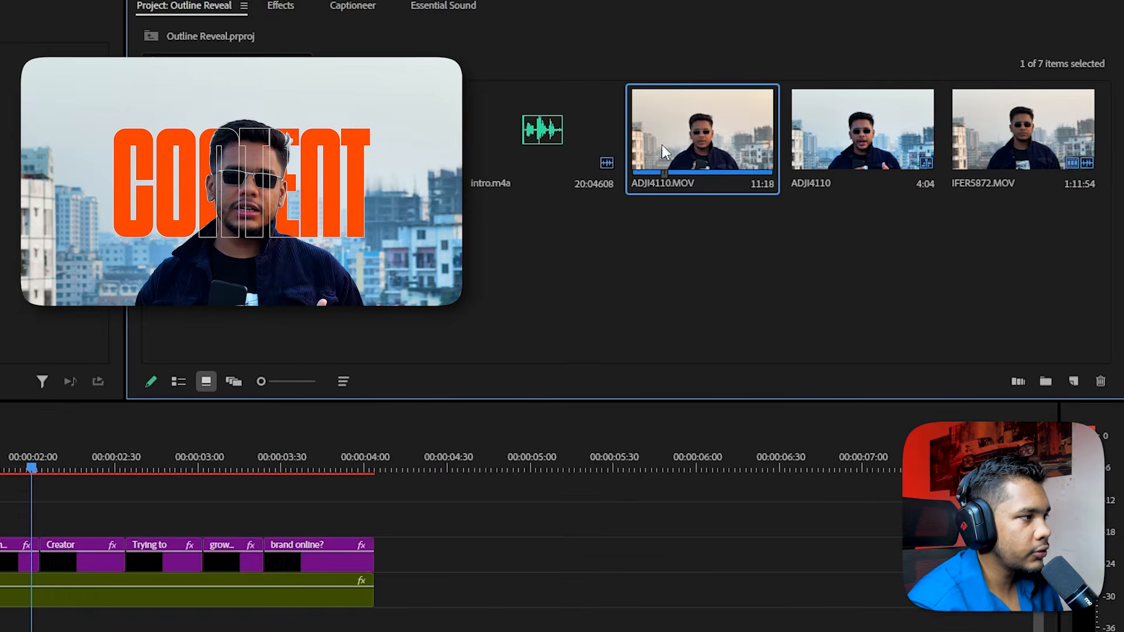
left_click(744, 234)
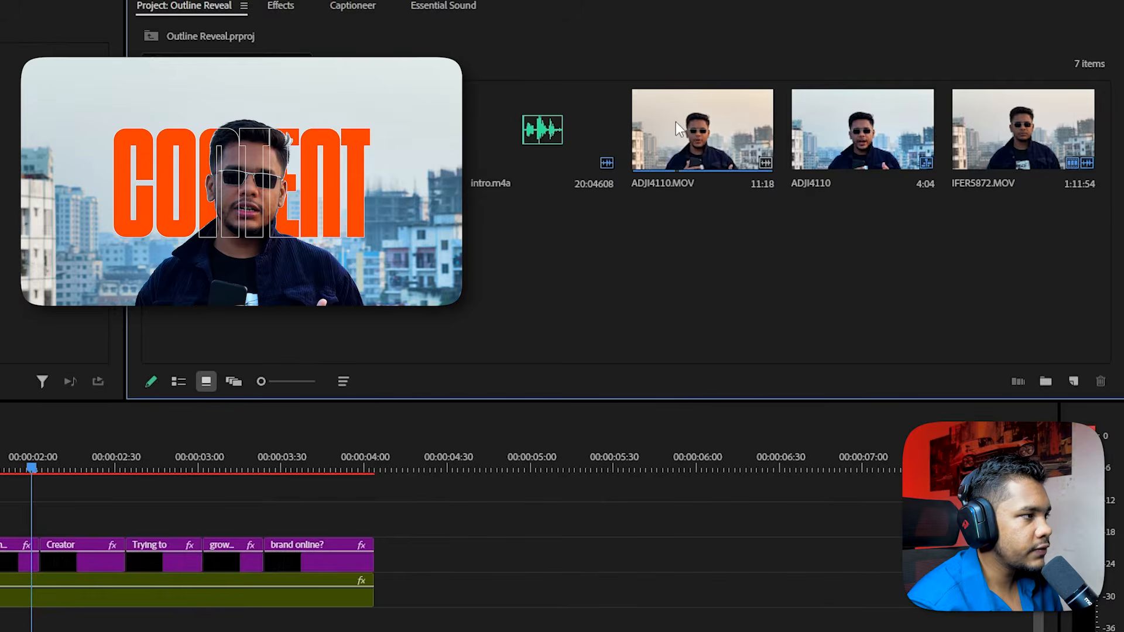
left_click(676, 127)
left_click_drag(734, 197, 1009, 362)
left_click_drag(1009, 361, 1073, 381)
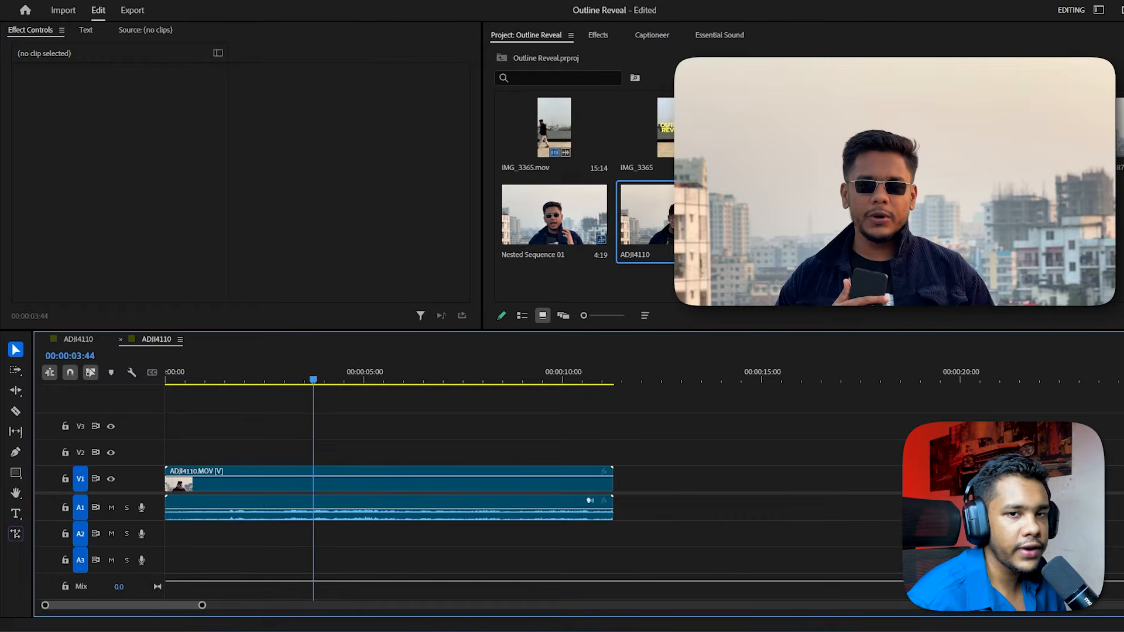
Step: Remove the clip's audio and duplicate the ADJI4110.MOV video onto track V2
left_click(425, 489)
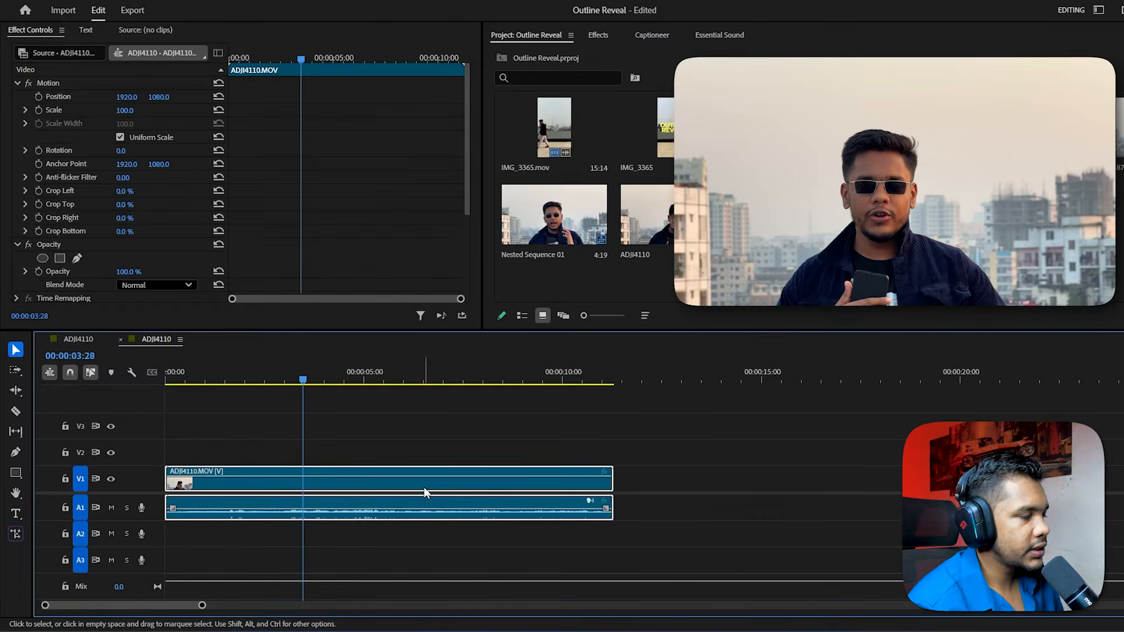
left_click(312, 381)
left_click(358, 407)
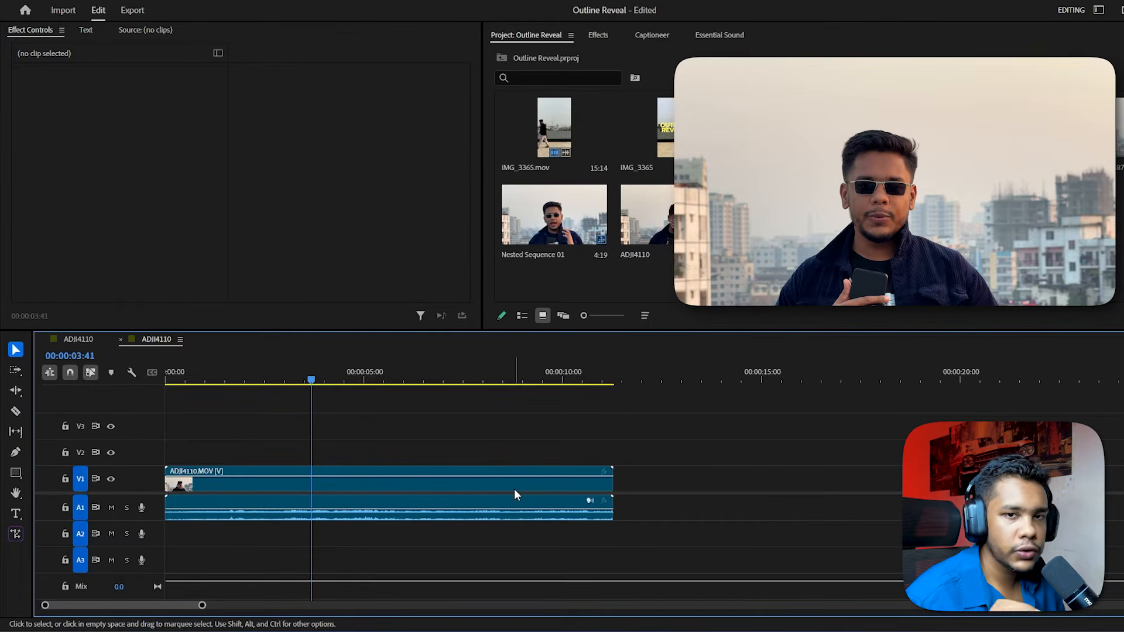
left_click(515, 491)
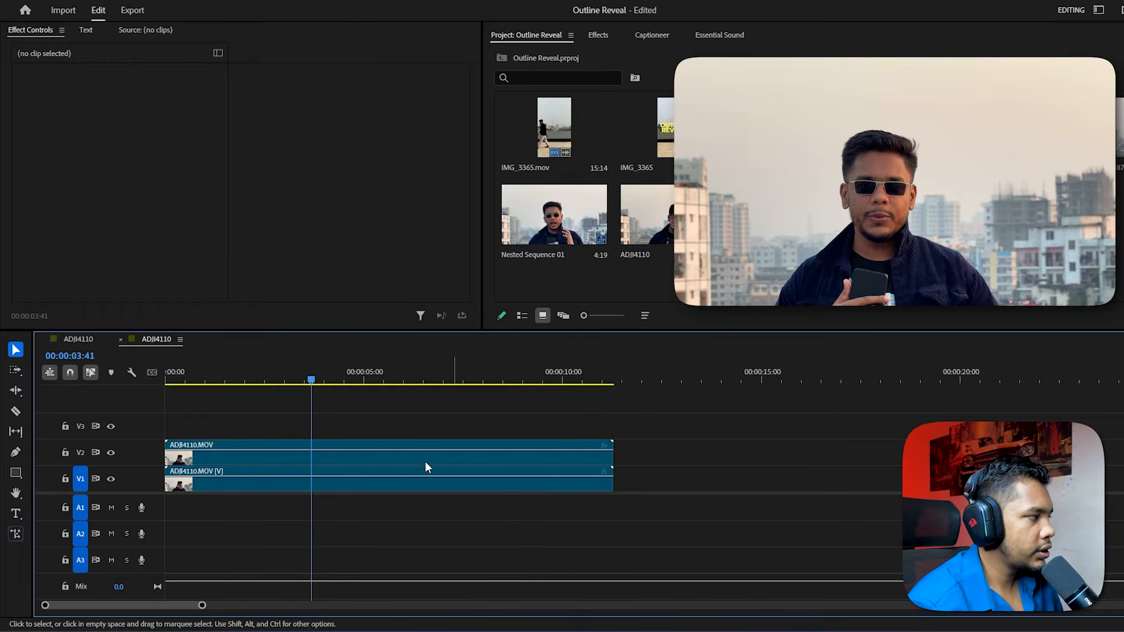
Step: Hide video track V1 so only the duplicate clip on V2 is shown
left_click(360, 457)
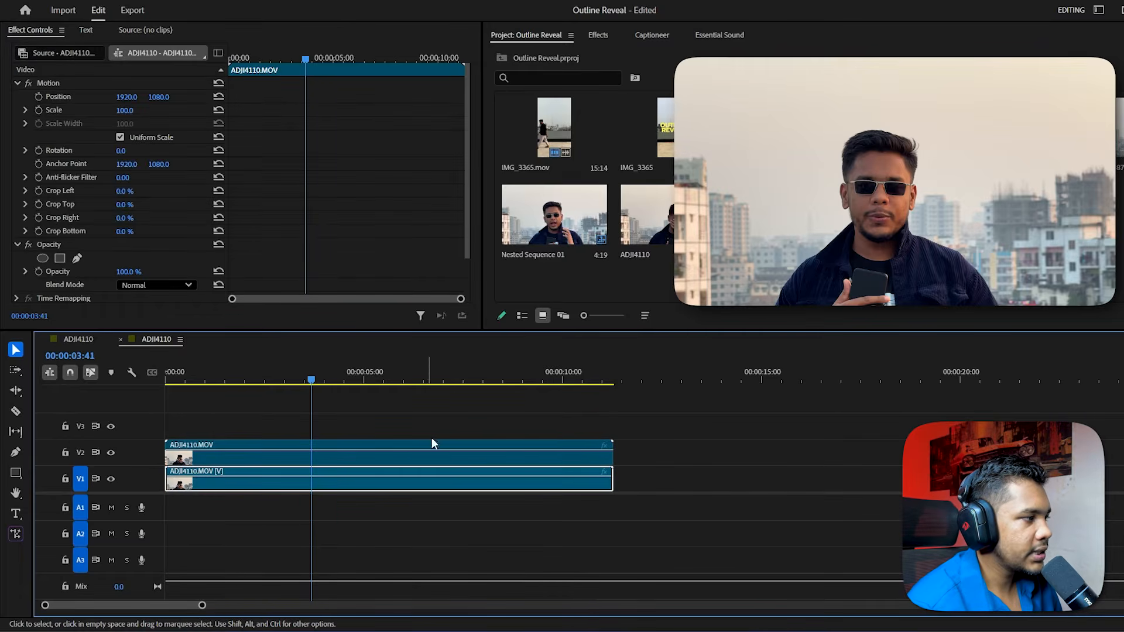
left_click_drag(672, 430, 569, 486)
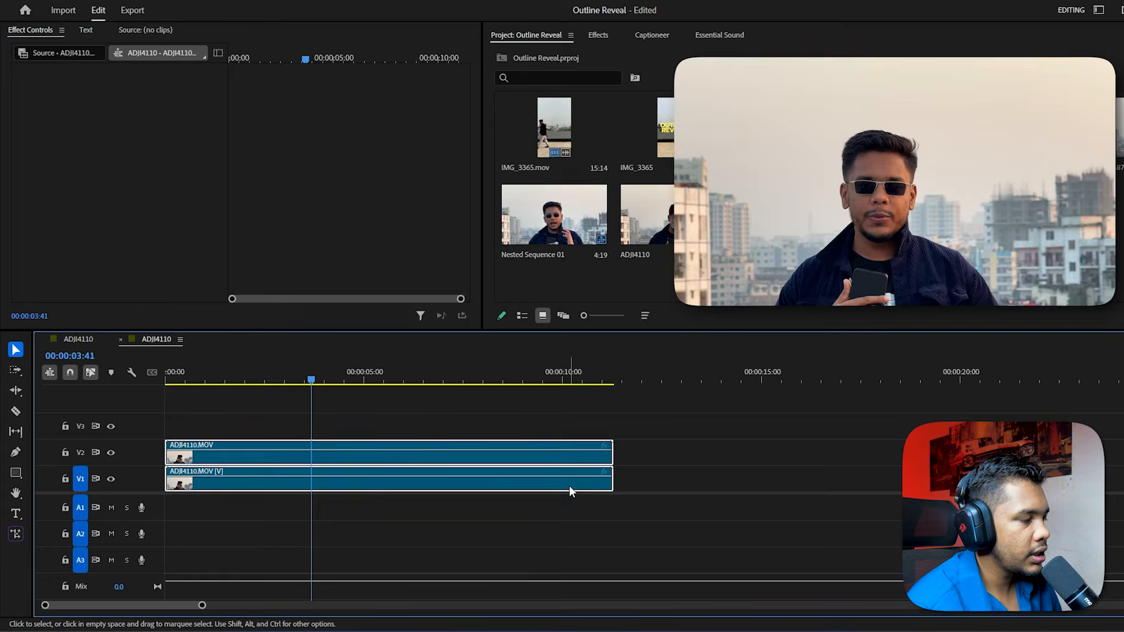
left_click(701, 451)
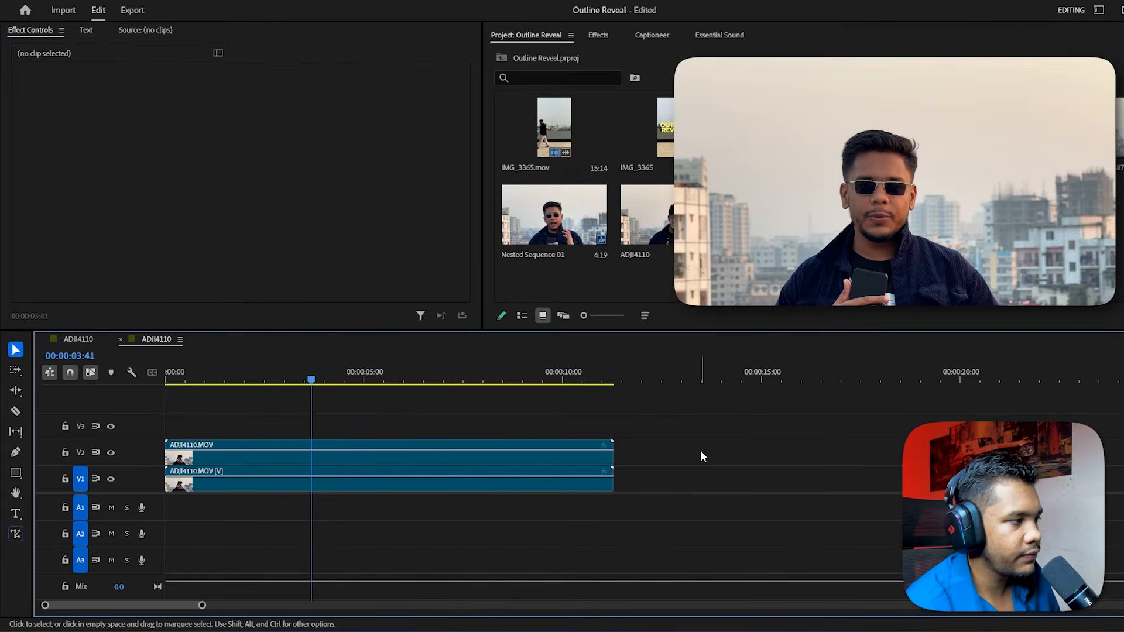
left_click(334, 483)
left_click(111, 480)
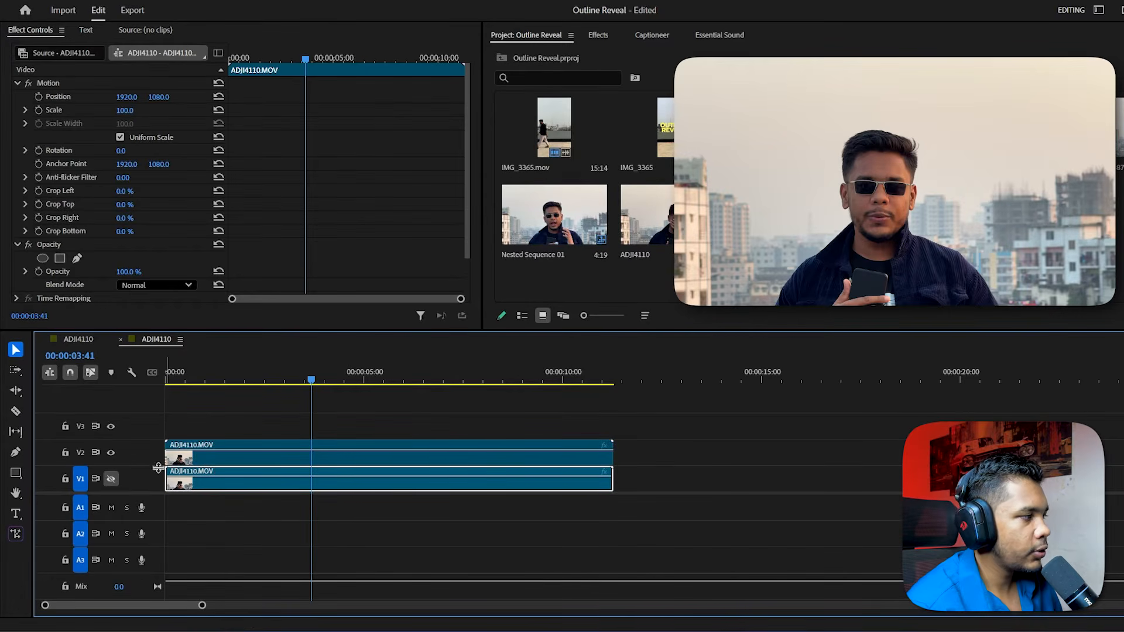
Step: Find the Mocha Pro effect and apply it to the ADJI4110.MOV clip on V2
left_click(341, 458)
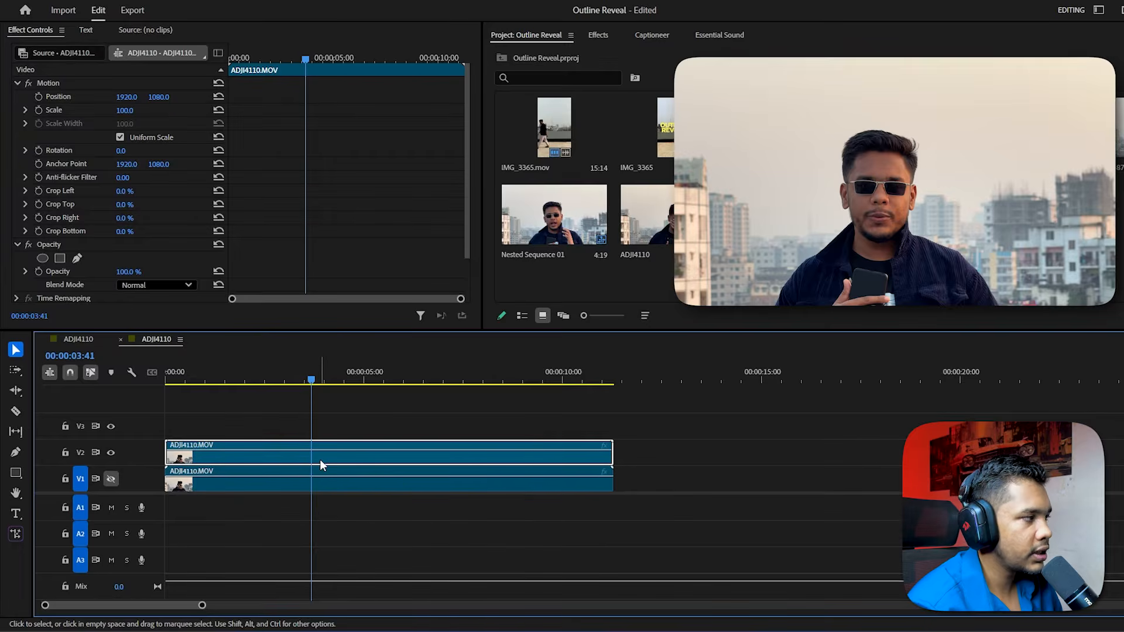
left_click(600, 35)
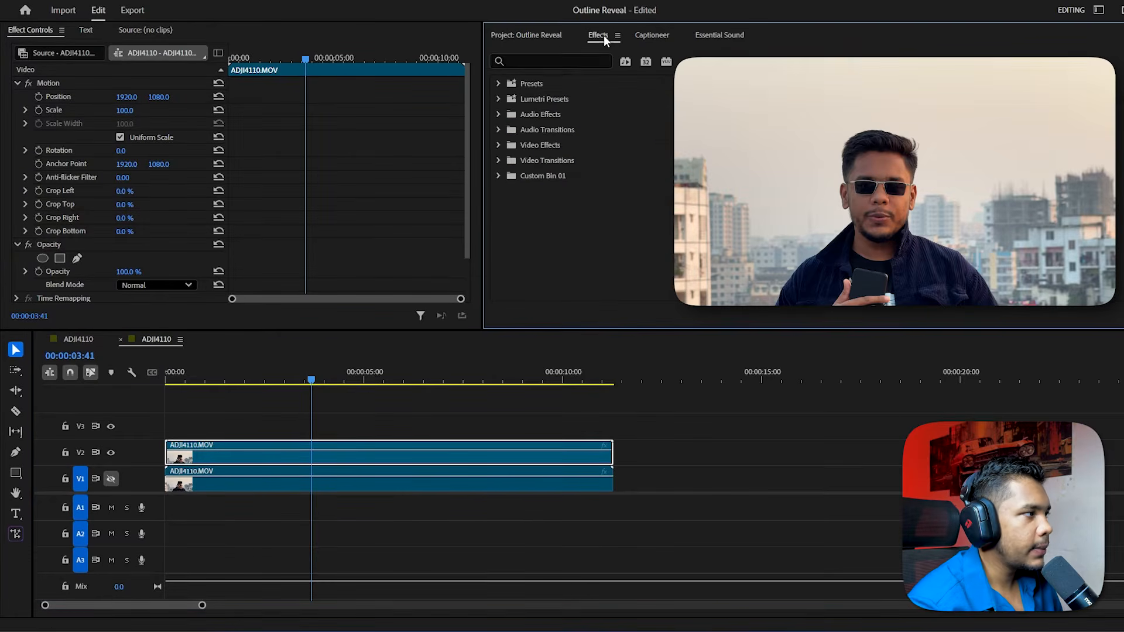
left_click(589, 60)
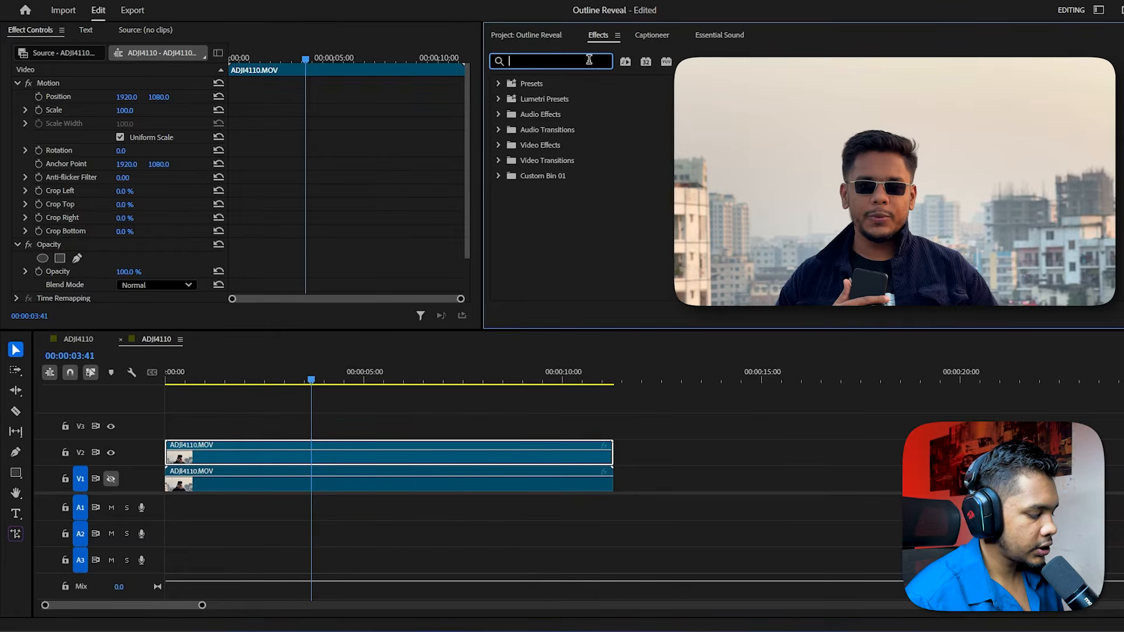
type("mocha pro")
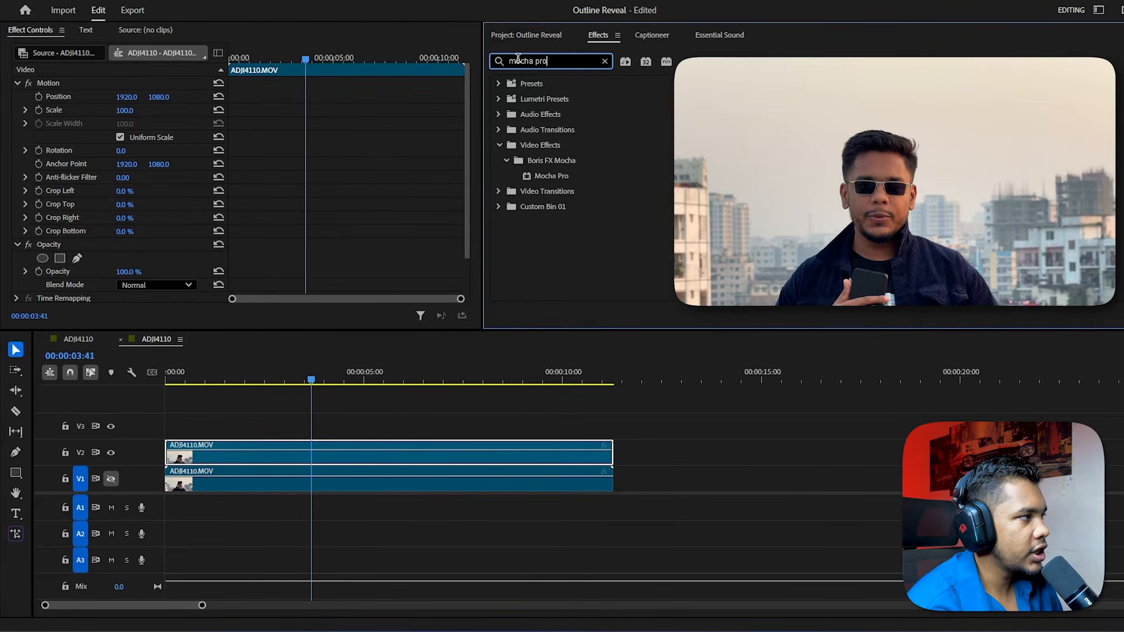
left_click(555, 178)
left_click_drag(555, 178, 448, 455)
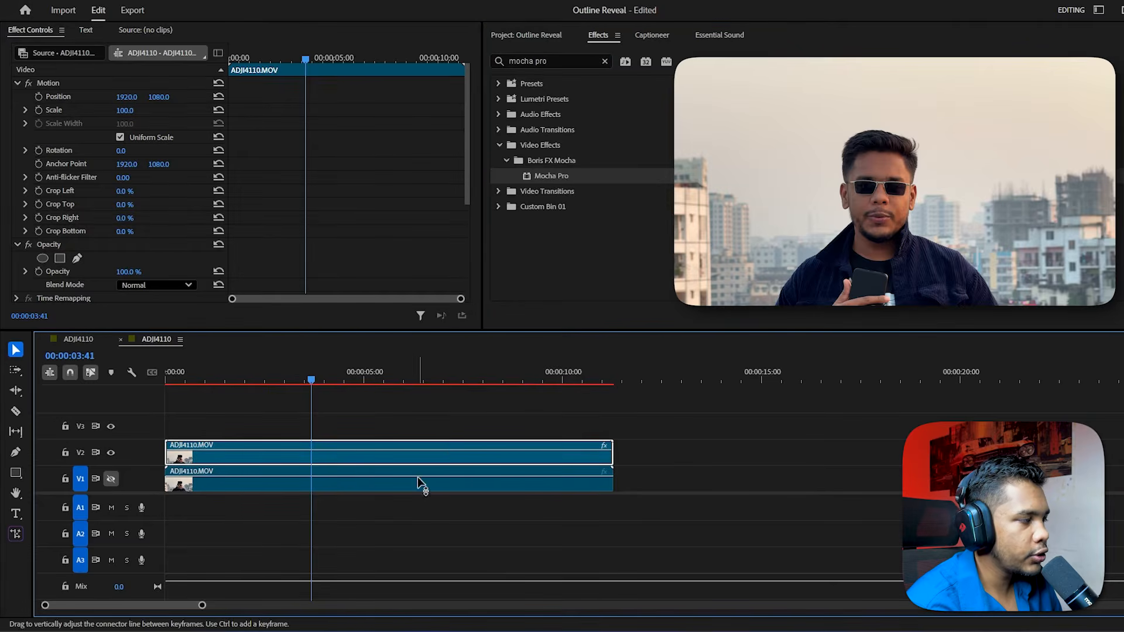
Step: Open the V2 clip in the Mocha editor from its Mocha Pro effect
left_click(399, 487)
left_click(288, 456)
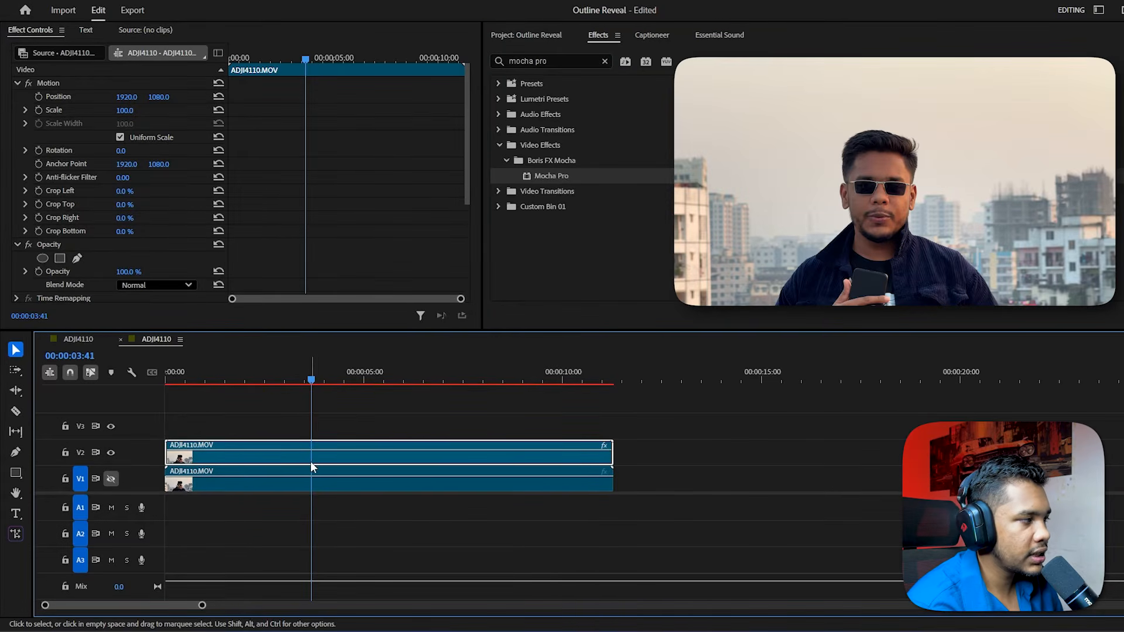
left_click(308, 485)
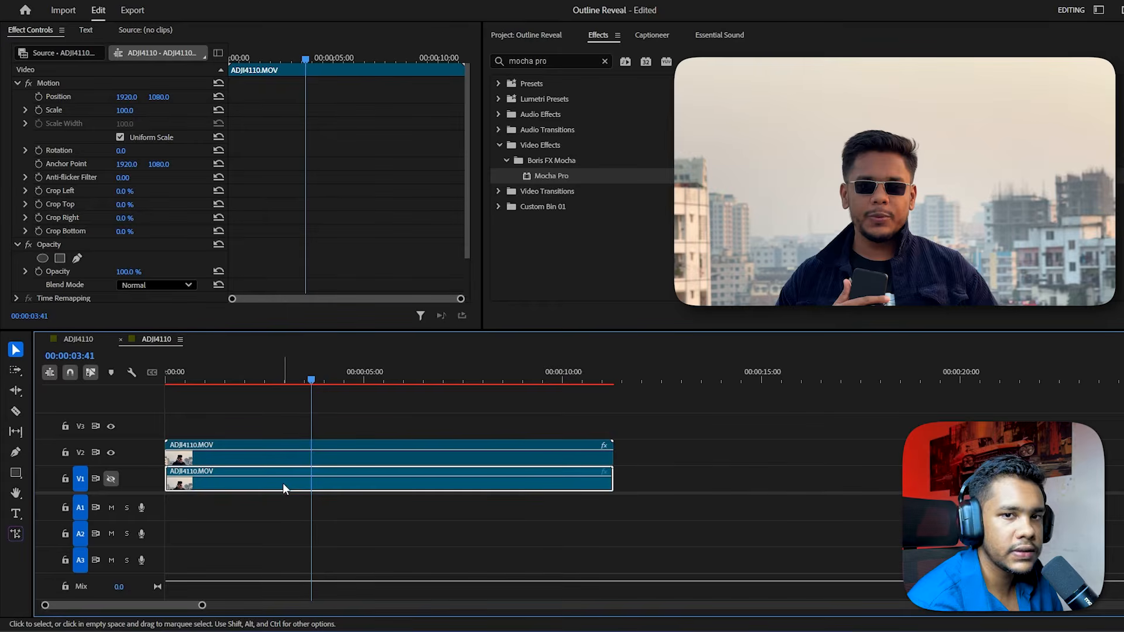
left_click(325, 456)
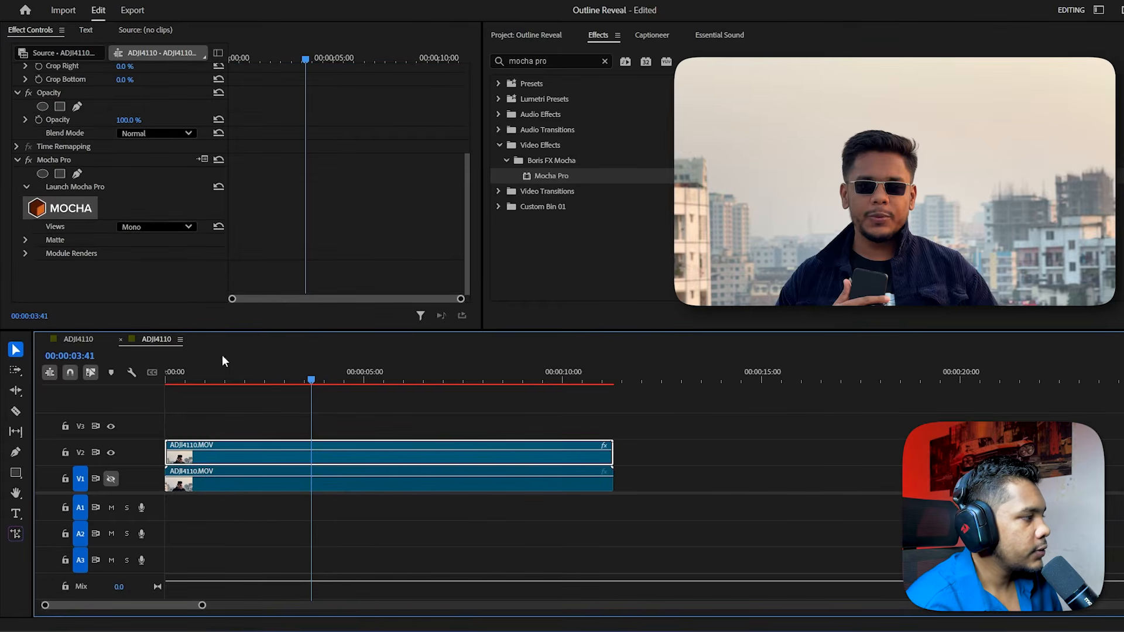
left_click(68, 210)
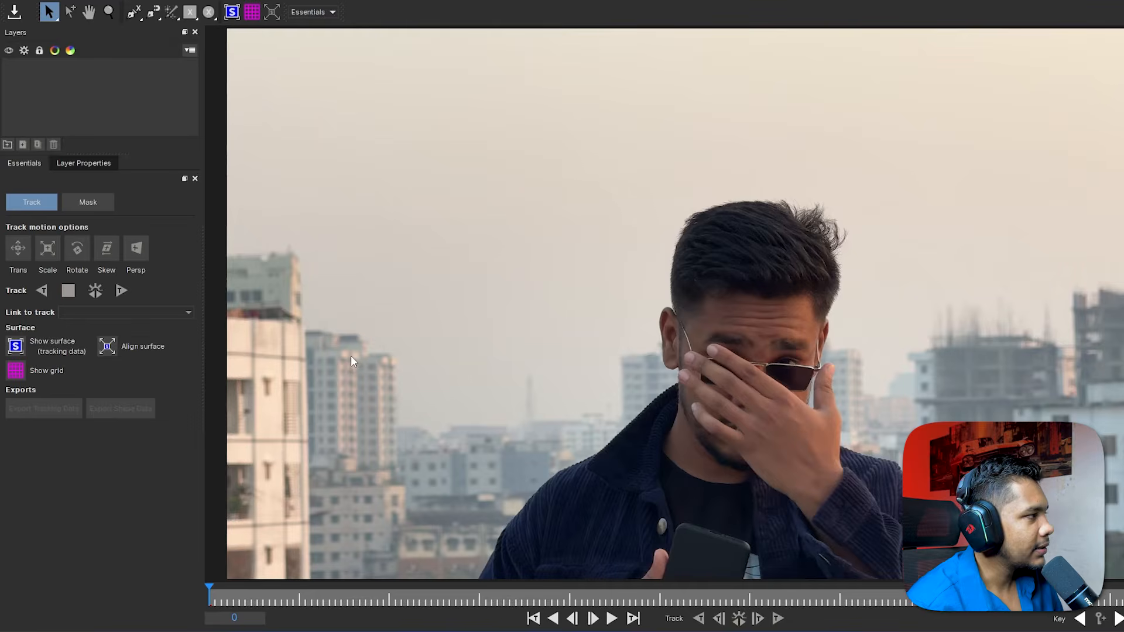
Step: Create a Mask ML layer covering the man's hair, face, hand, shirt and jacket, and render the matte forward from frame 0
left_click(172, 13)
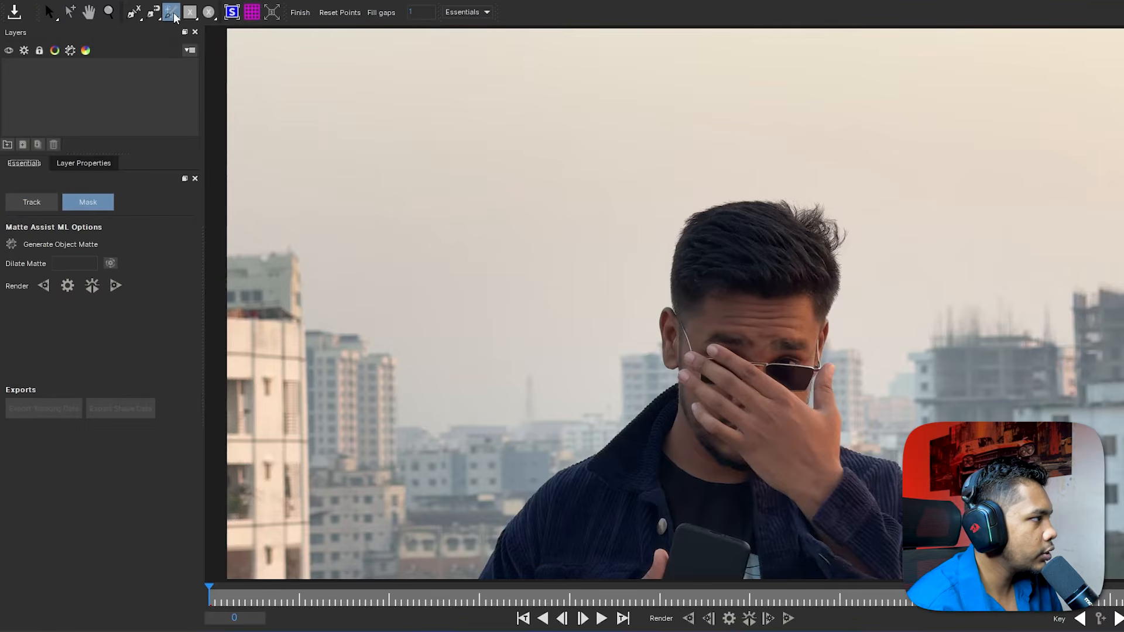
right_click(174, 14)
left_click(173, 14)
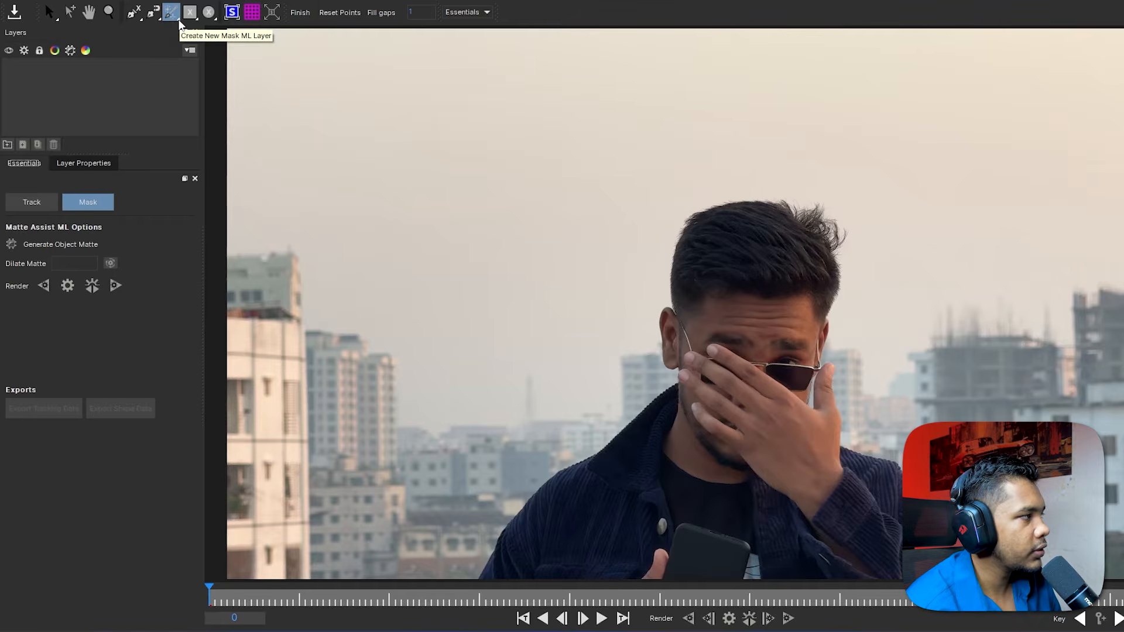
left_click(754, 292)
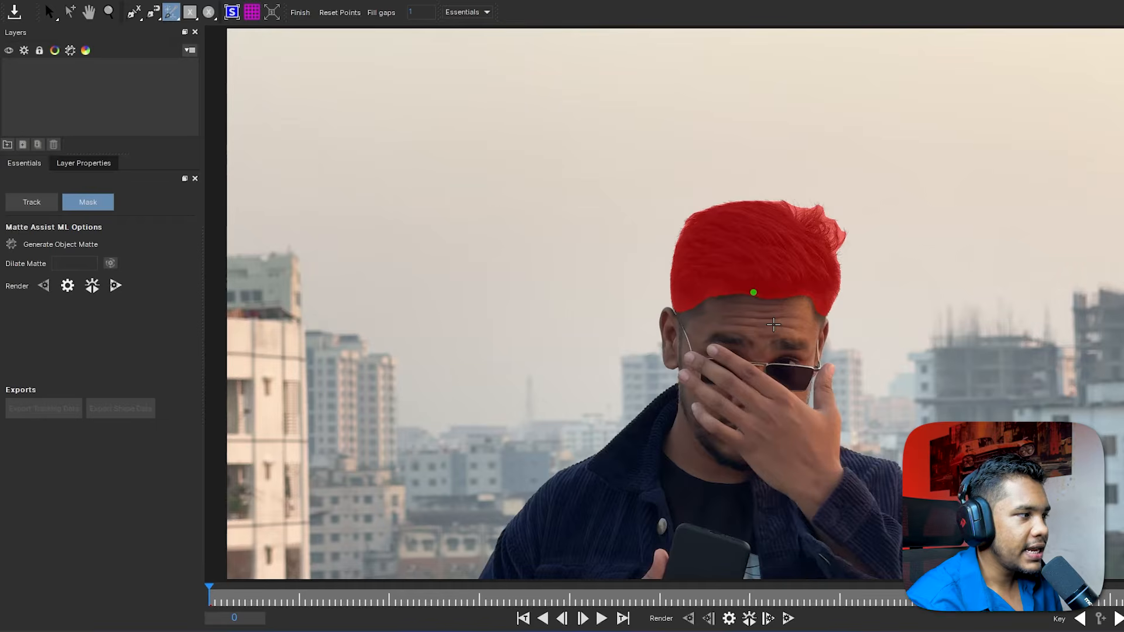
left_click(736, 430)
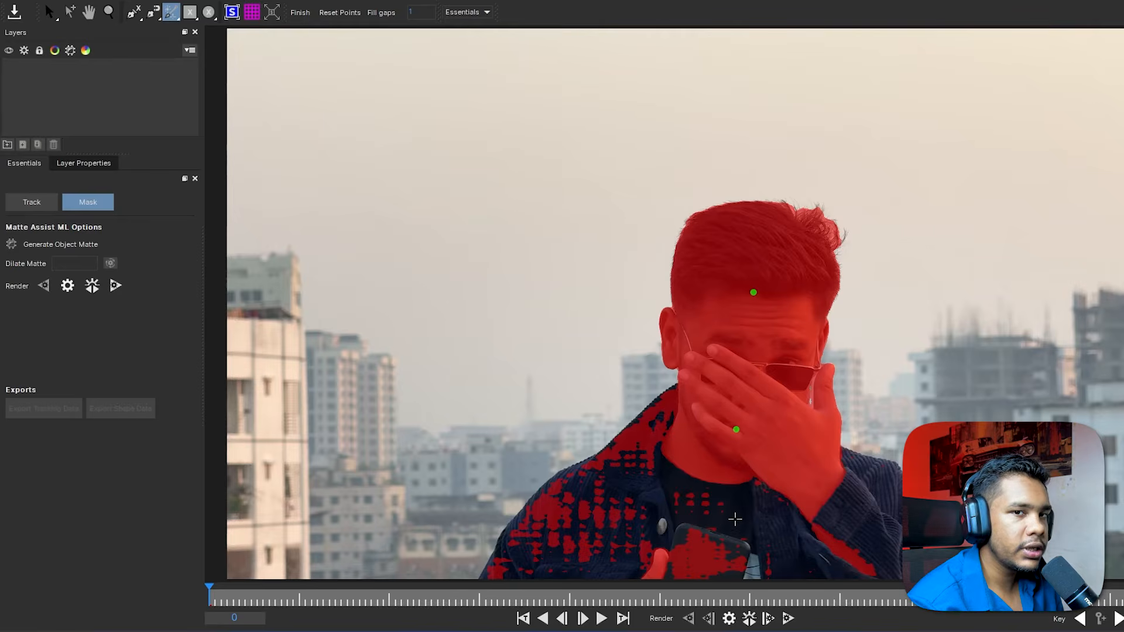
left_click(709, 518)
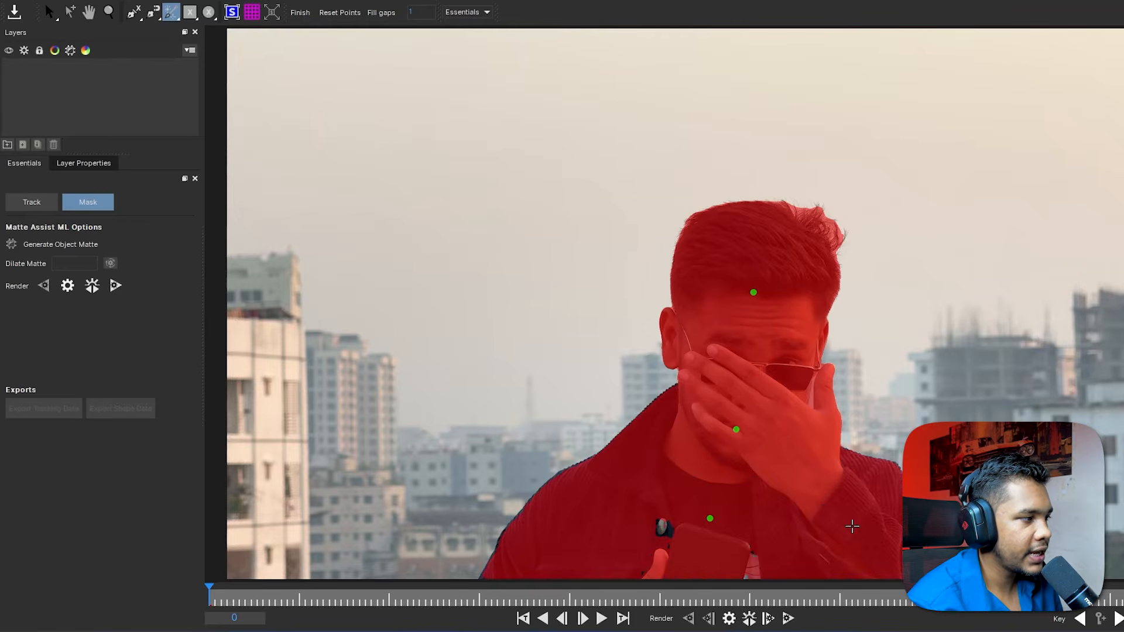
left_click(662, 531)
left_click(547, 560)
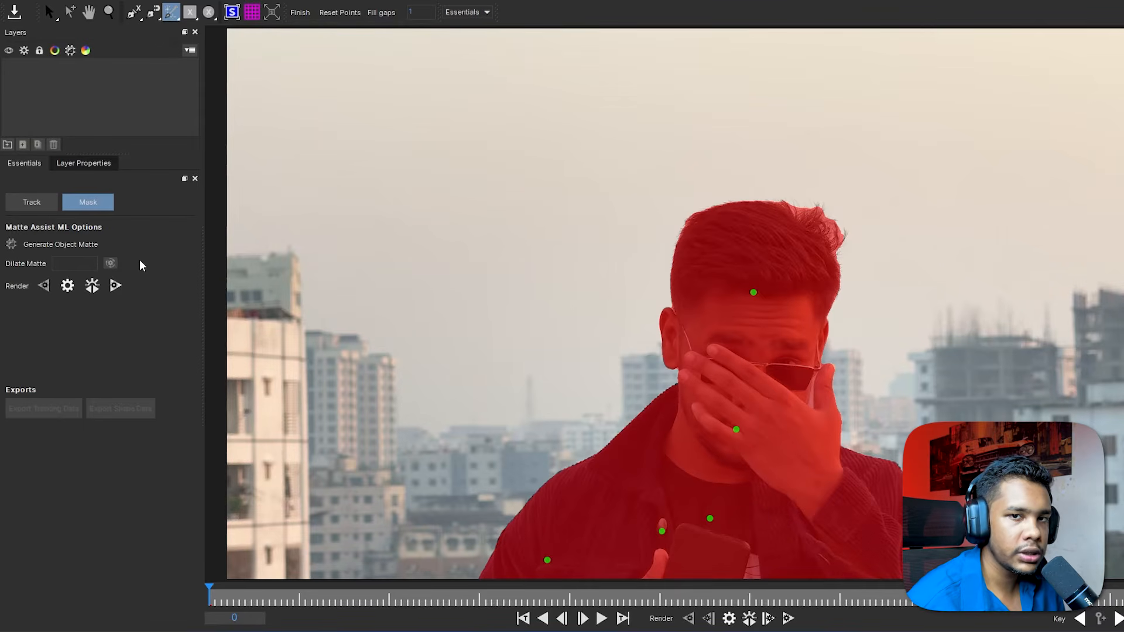
left_click(116, 286)
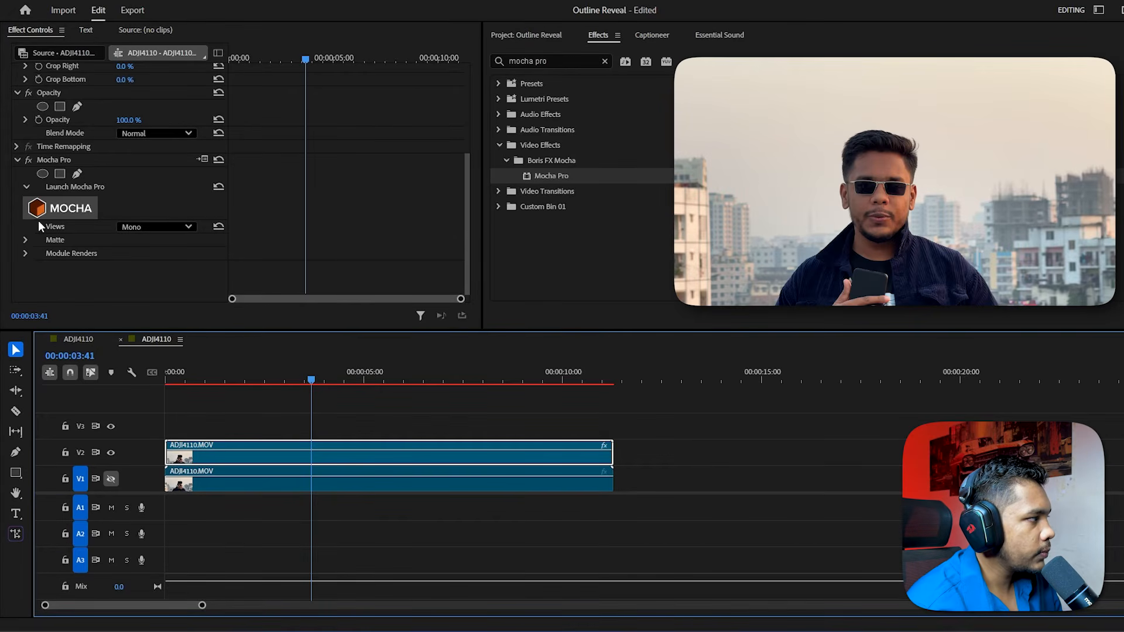
Step: Apply the Mocha Pro matte to the V2 clip and move that clip up to V3 with V1 visible
left_click(26, 241)
scroll(37, 246, "down", 1)
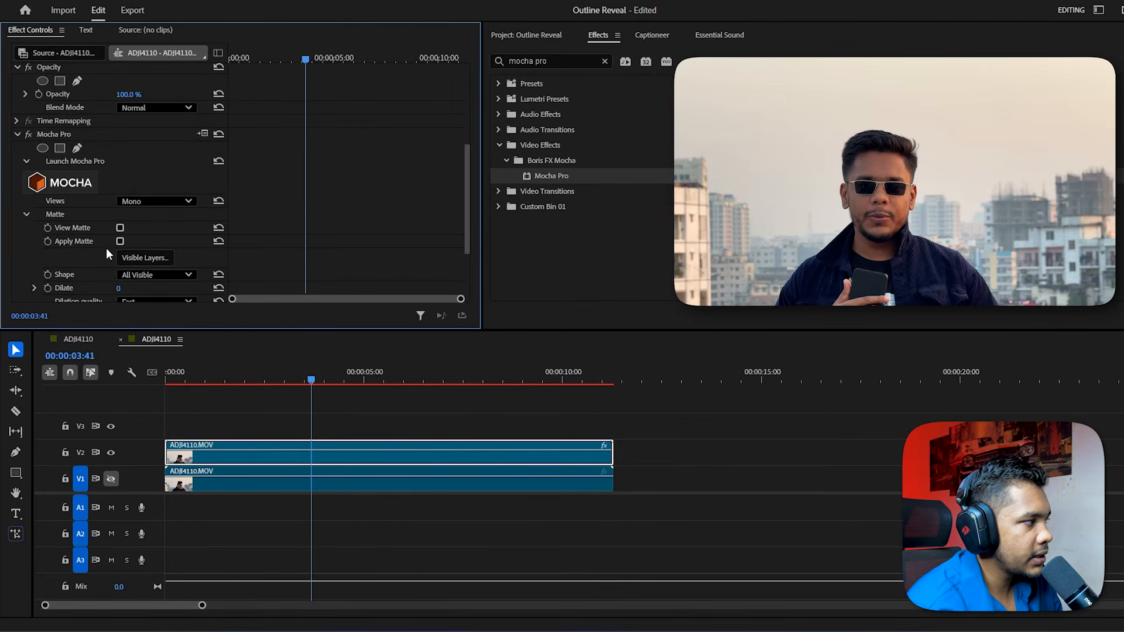
left_click(120, 241)
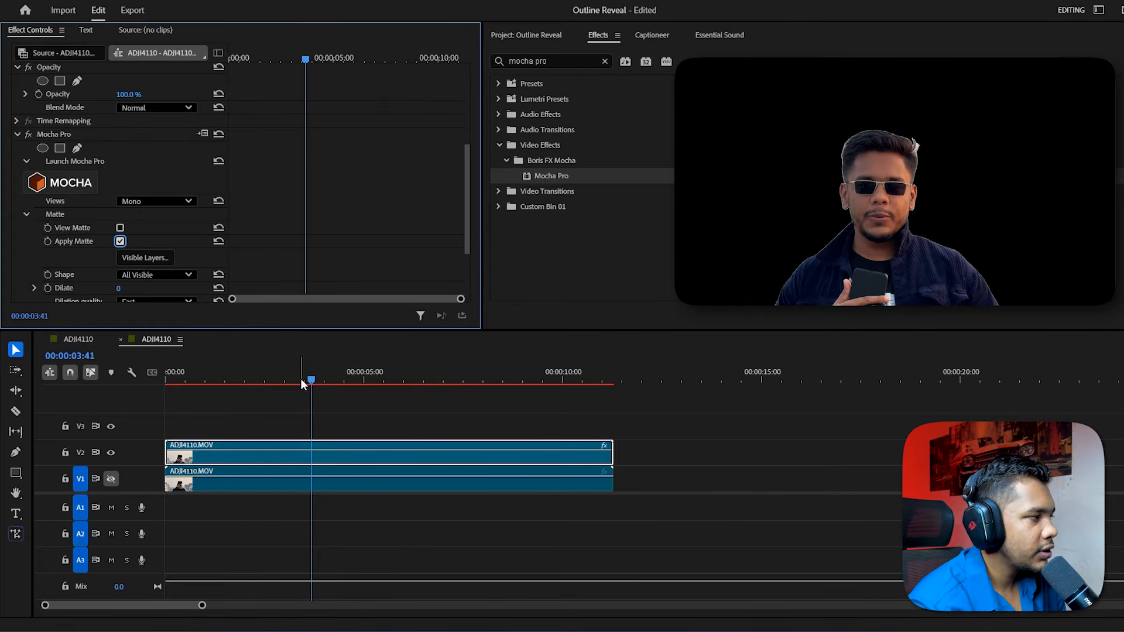
left_click_drag(301, 379, 181, 384)
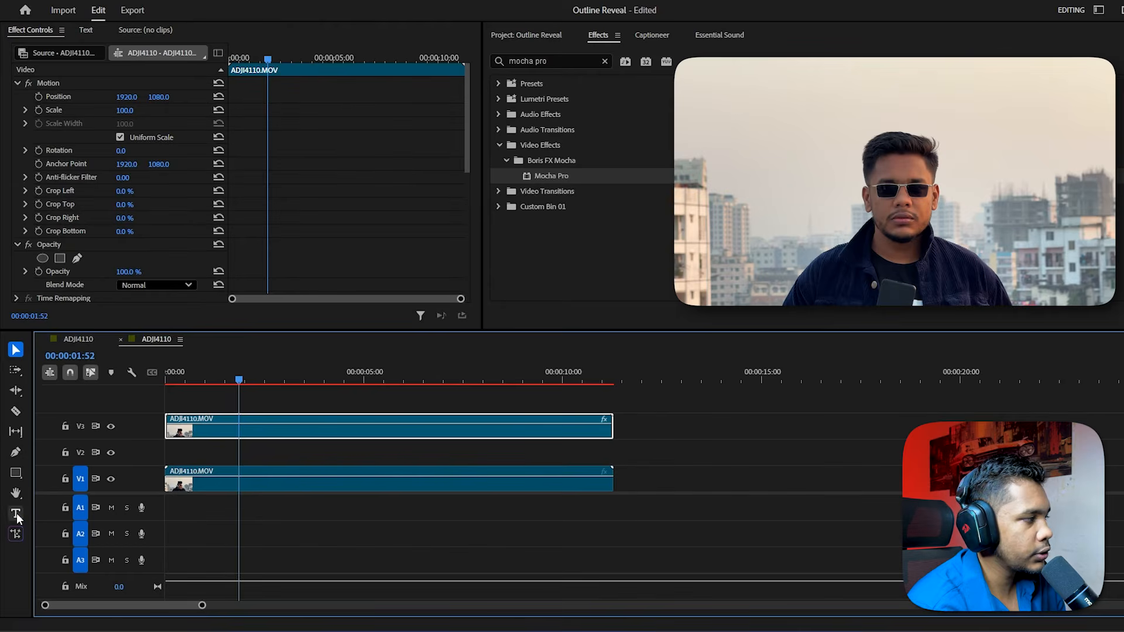
Step: Add the text "YOUR TEXT HERE" beside the man's head at 00:00:01:52
left_click(15, 514)
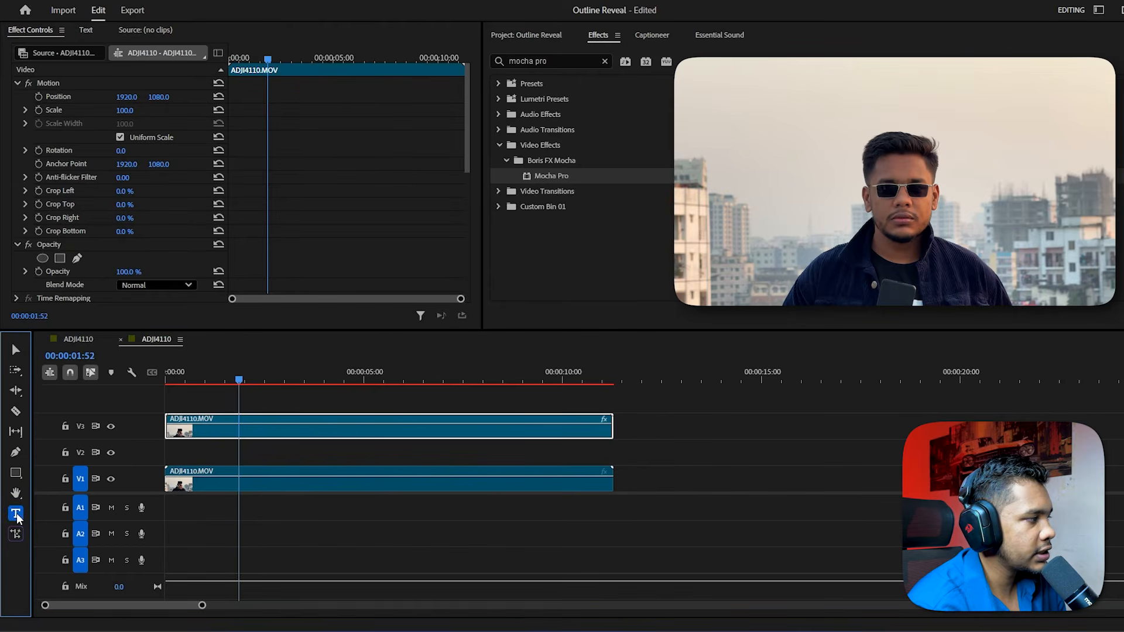
left_click(776, 184)
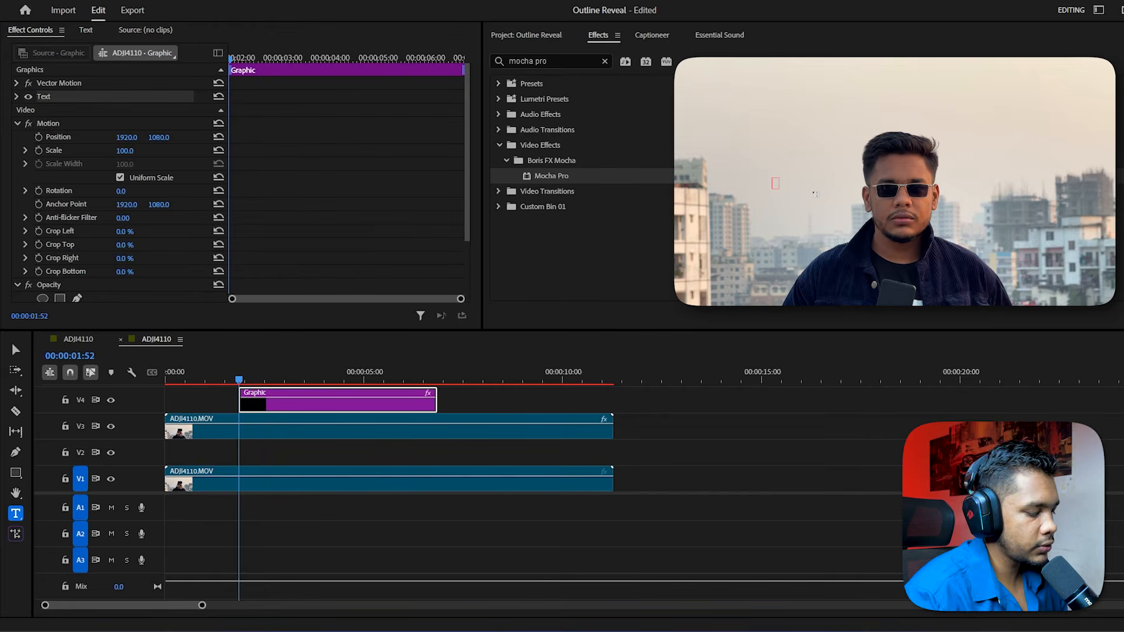
type("YOUR TEXT HERE")
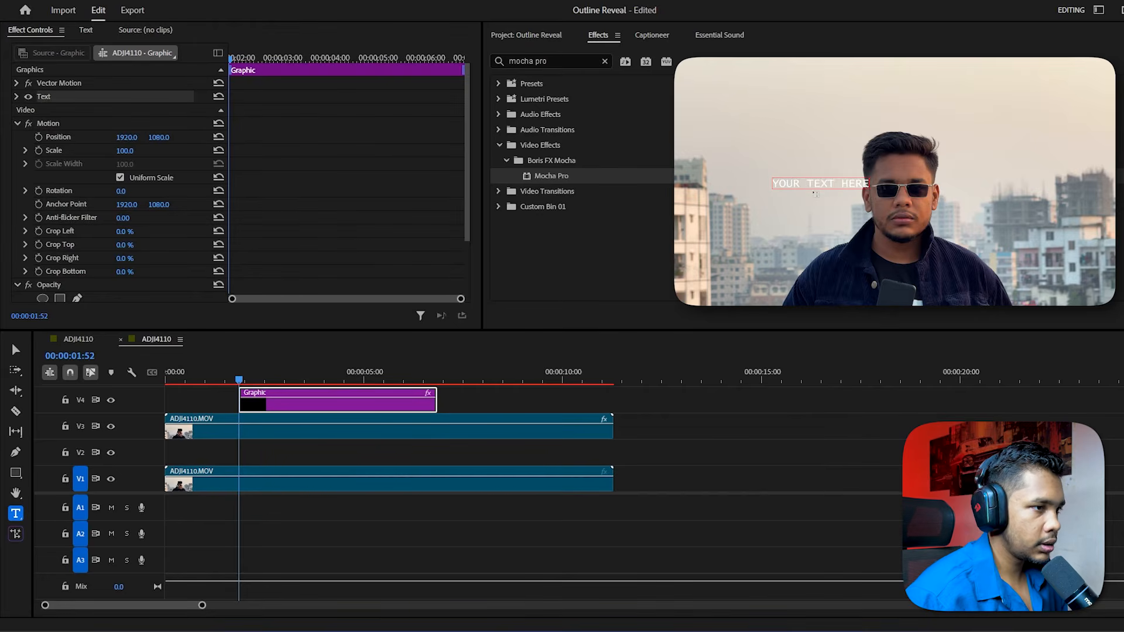
Step: Give the "YOUR TEXT HERE" title a heavy condensed font, enlarge it to span most of the frame, and place it across the man's face
key("Escape")
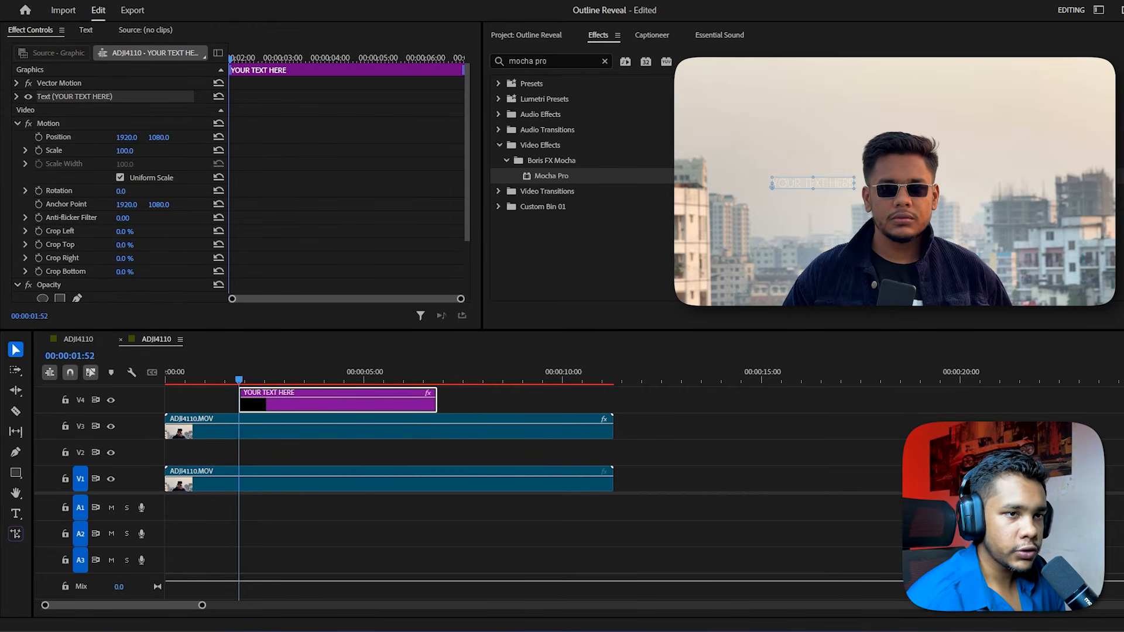
key("Down")
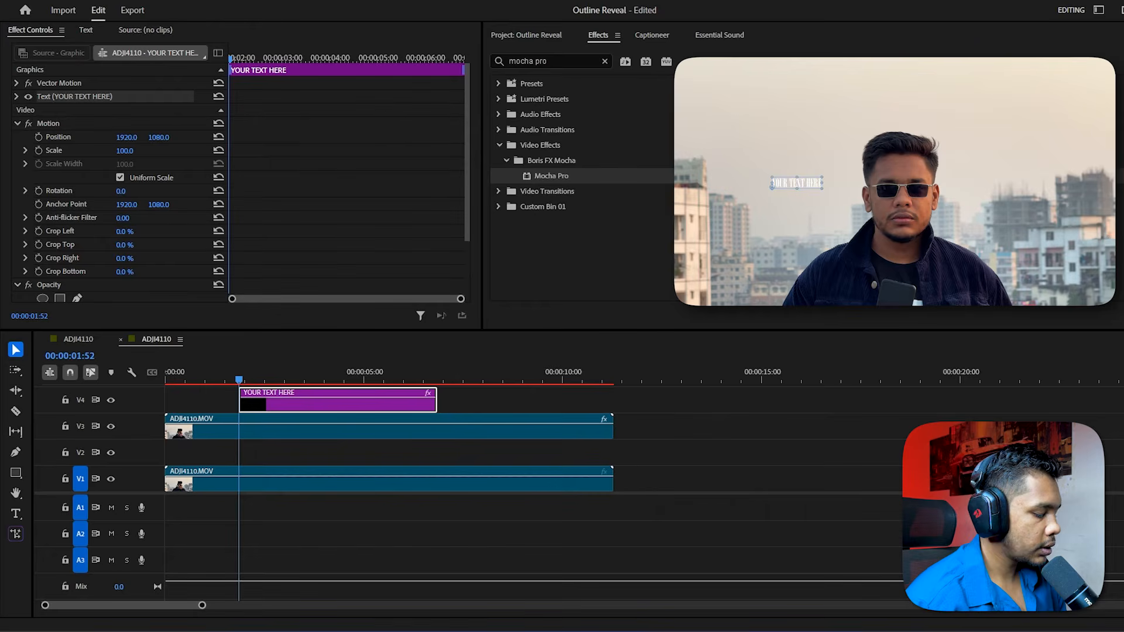
key("Down")
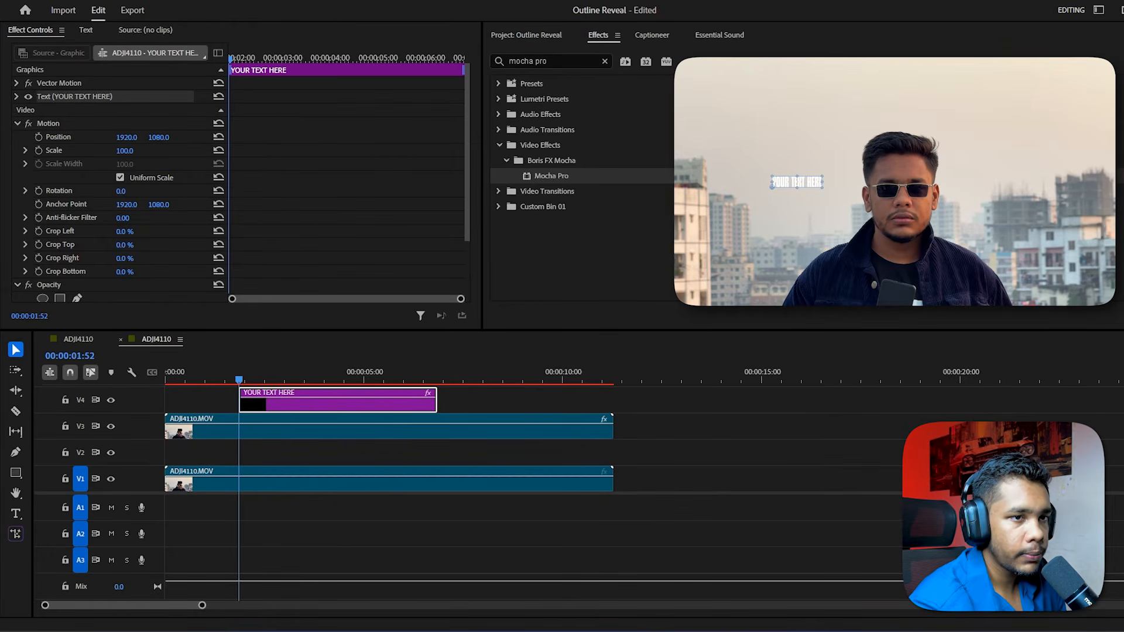
left_click_drag(822, 176, 1123, 87)
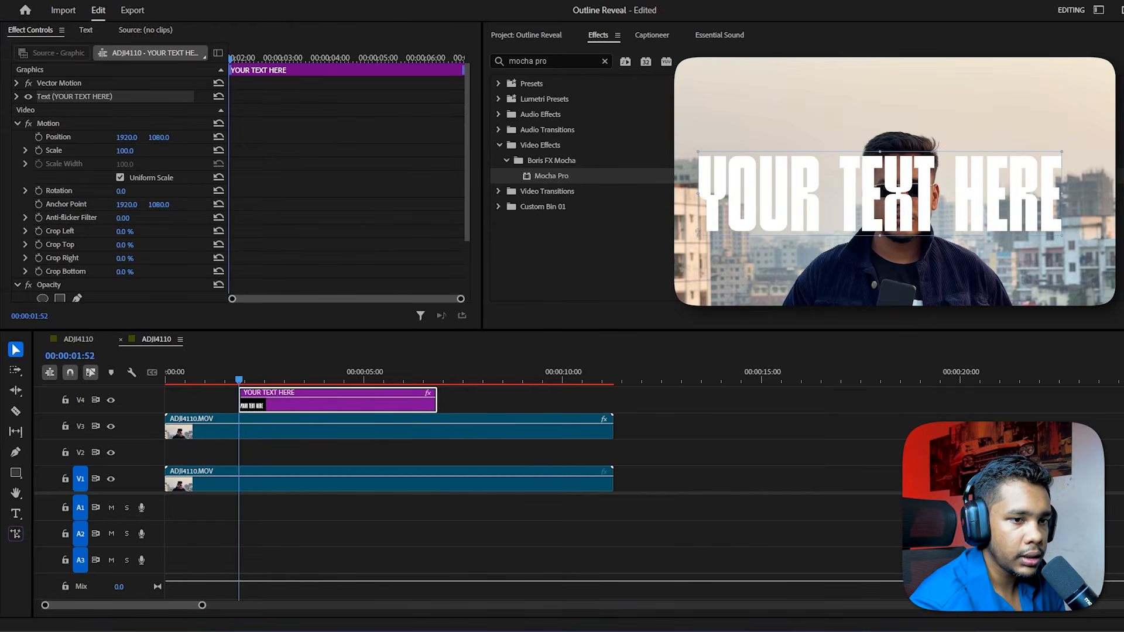
mouse_move(880, 194)
left_mouse_down()
mouse_move(895, 193)
mouse_move(895, 182)
left_mouse_up()
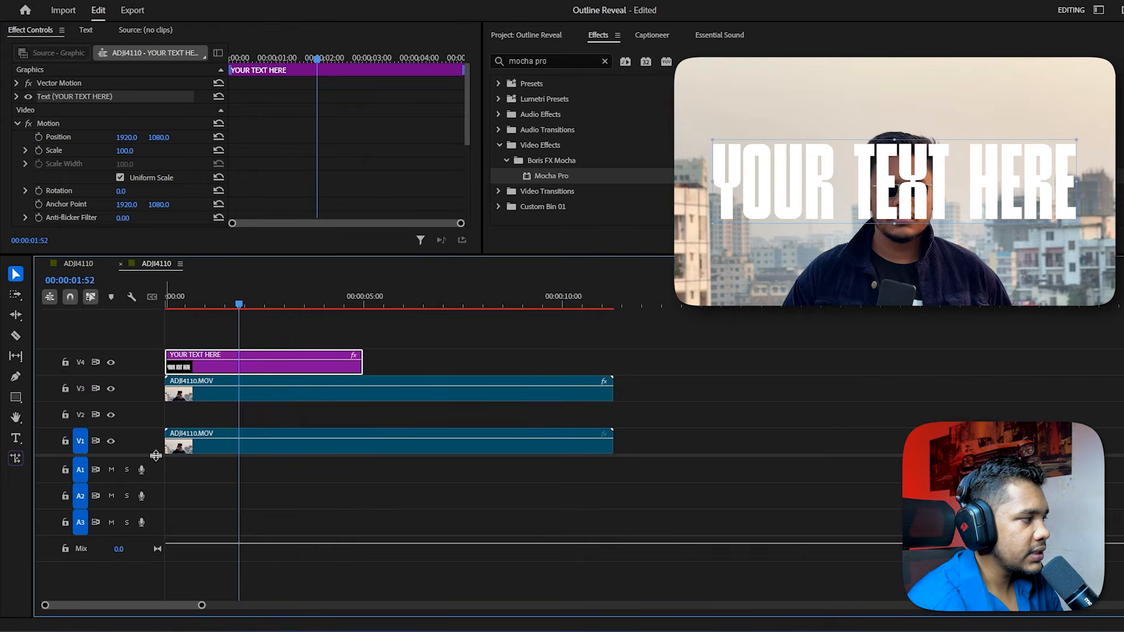
Step: Align the text clip with the footage's start, extend it to the footage's end, and move it to V2 beneath the cut-out clip
left_click_drag(158, 481, 158, 505)
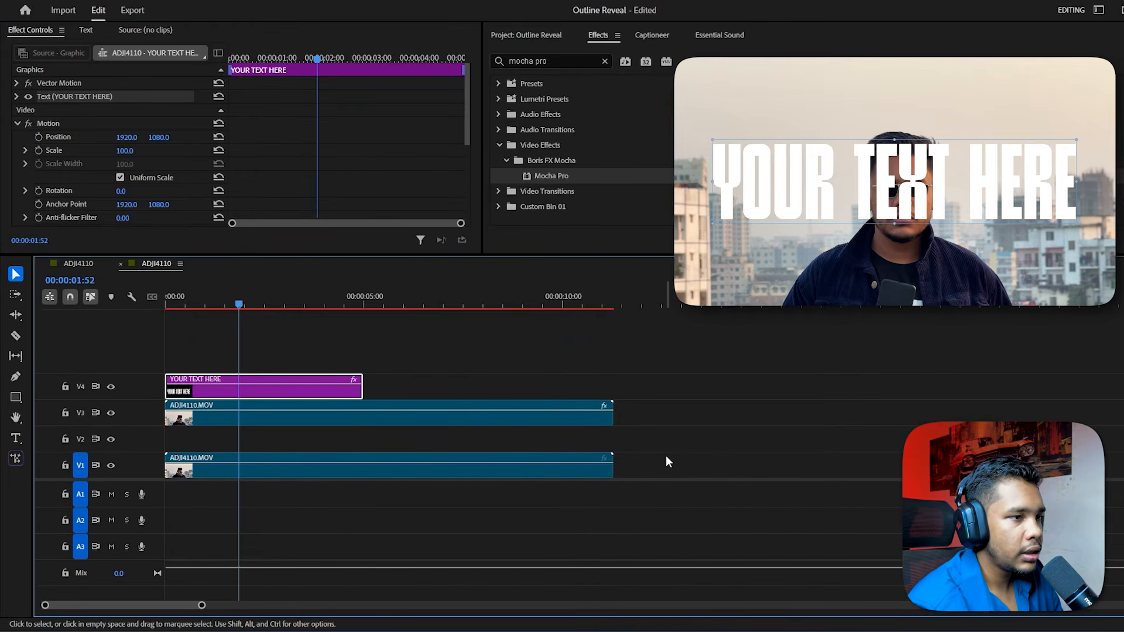
left_click_drag(363, 387, 613, 387)
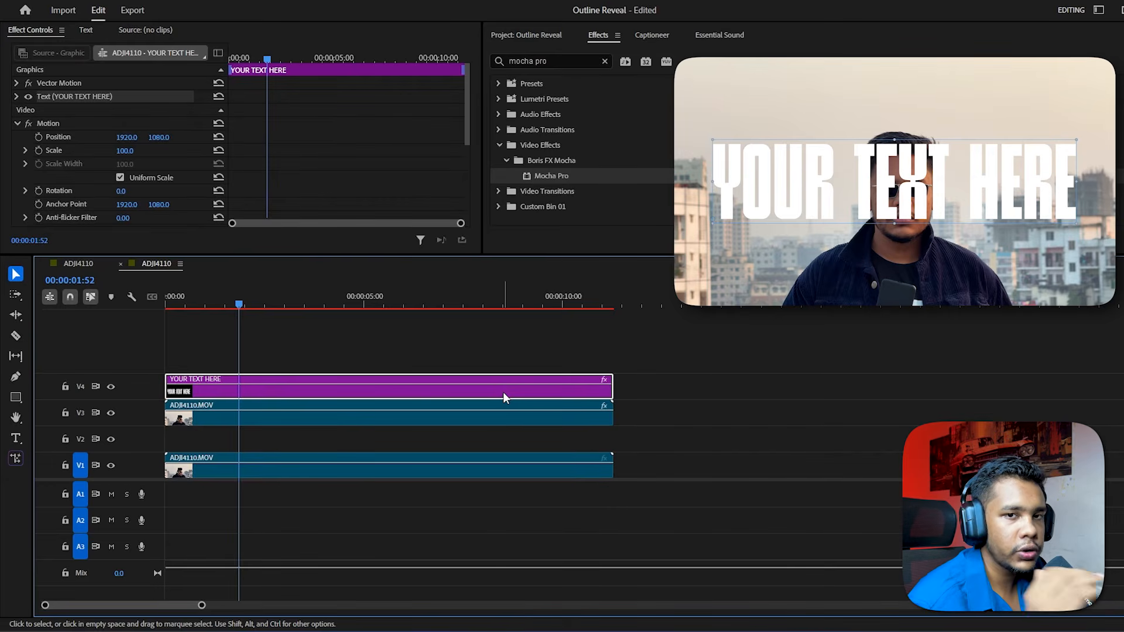
left_click_drag(503, 392, 499, 439)
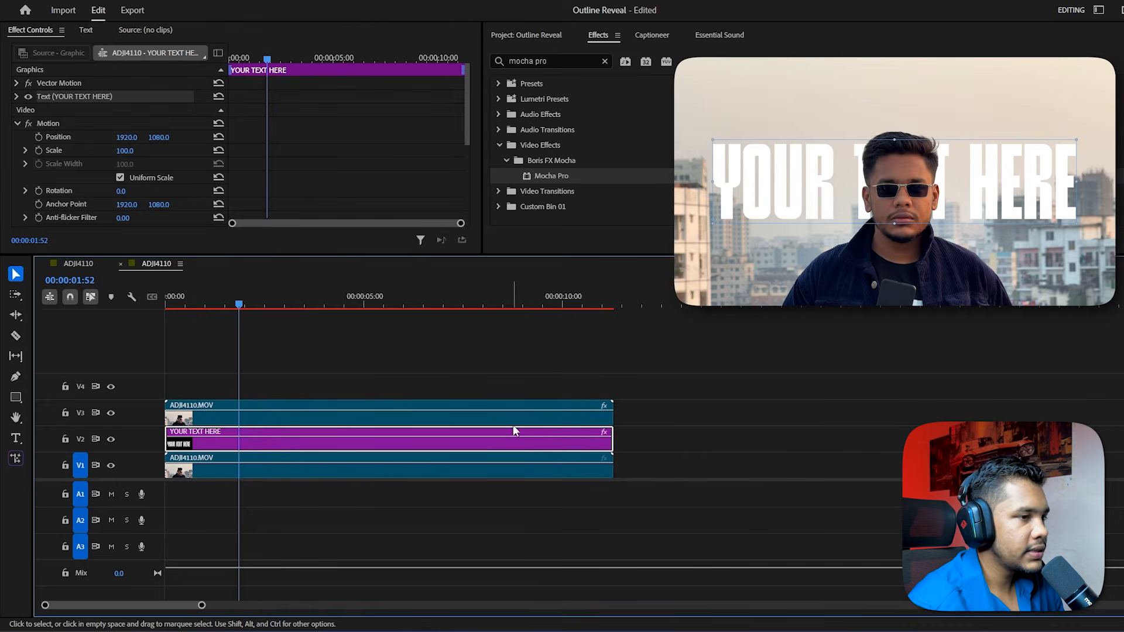
Step: Duplicate the V2 text clip onto V4 above the cut-out man and turn the copy into a thin white outline without fill
left_click(532, 421)
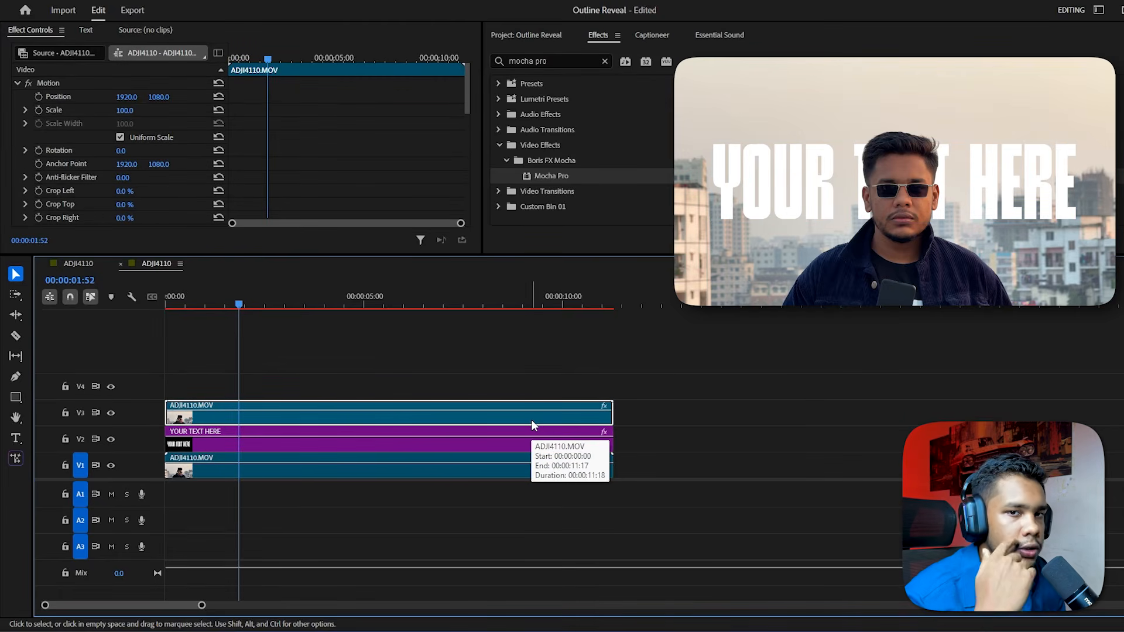
left_click(535, 450)
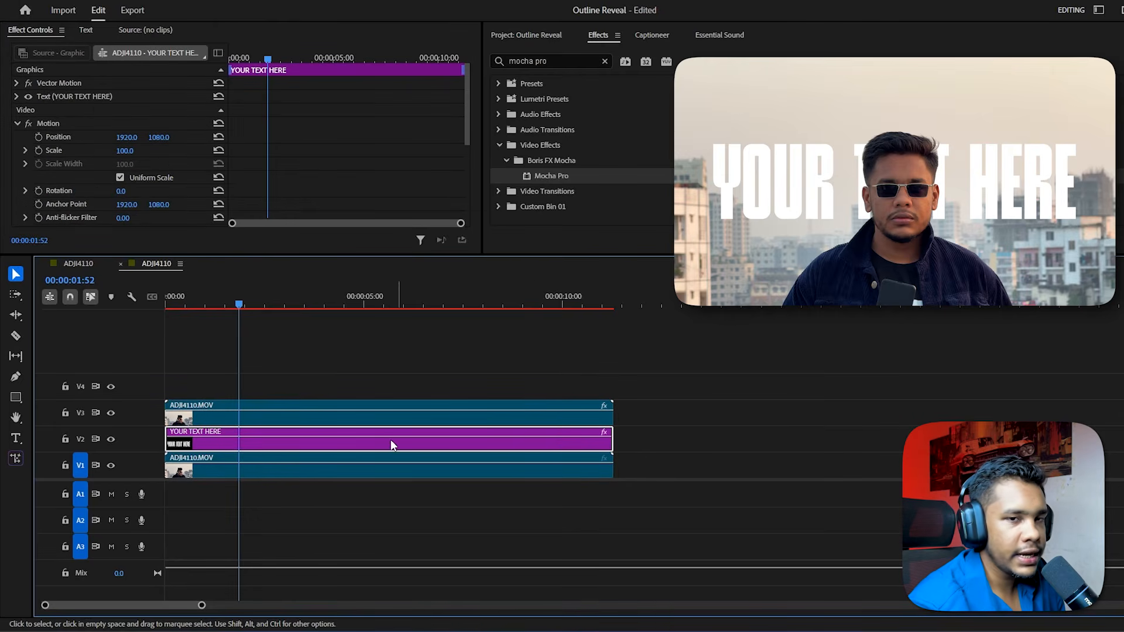
left_click_drag(391, 440, 388, 395)
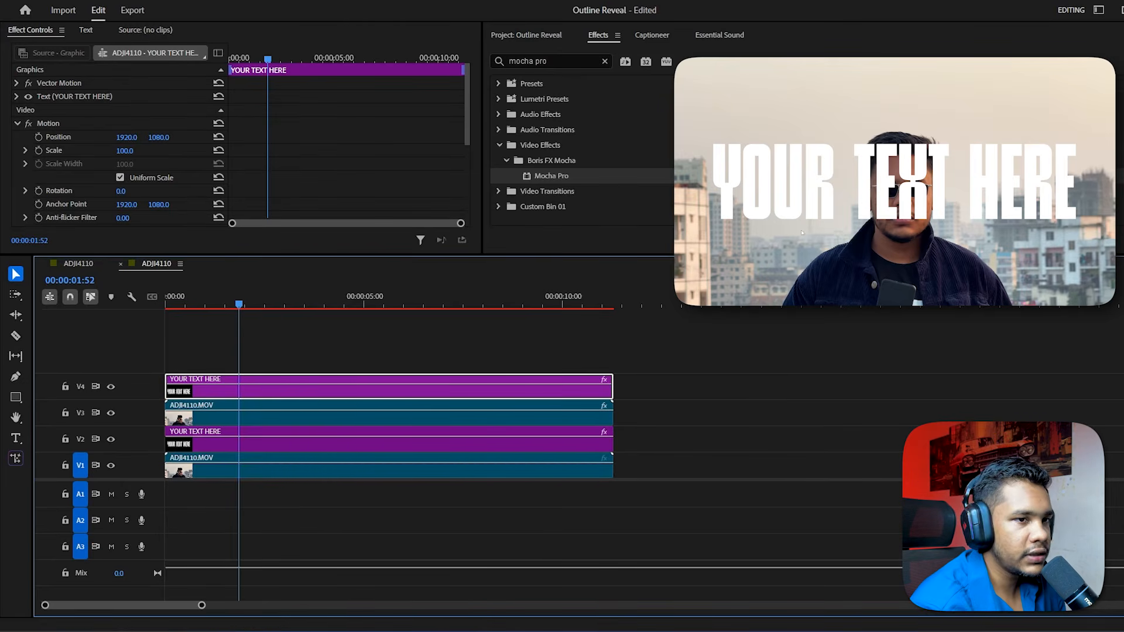
left_click(1039, 177)
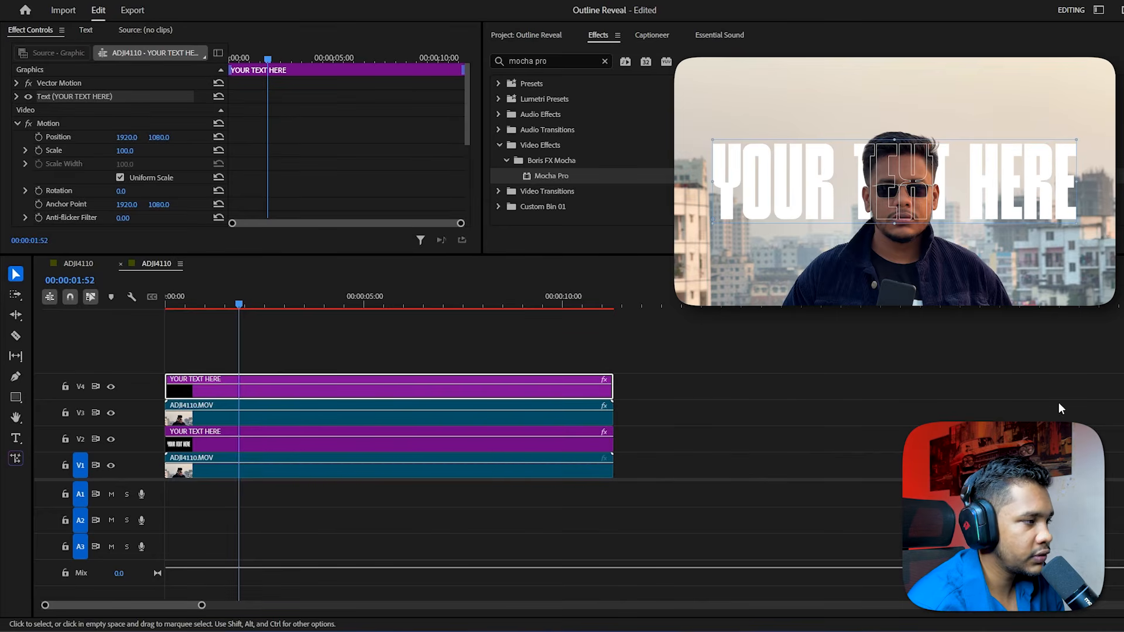
left_click(760, 376)
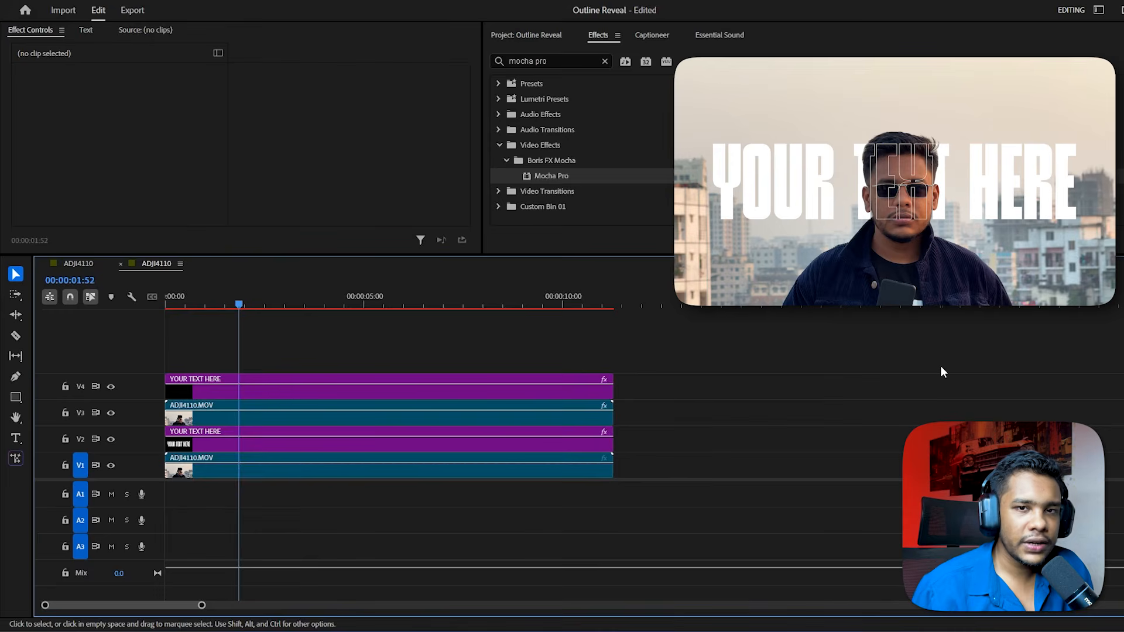
left_click_drag(305, 305, 346, 312)
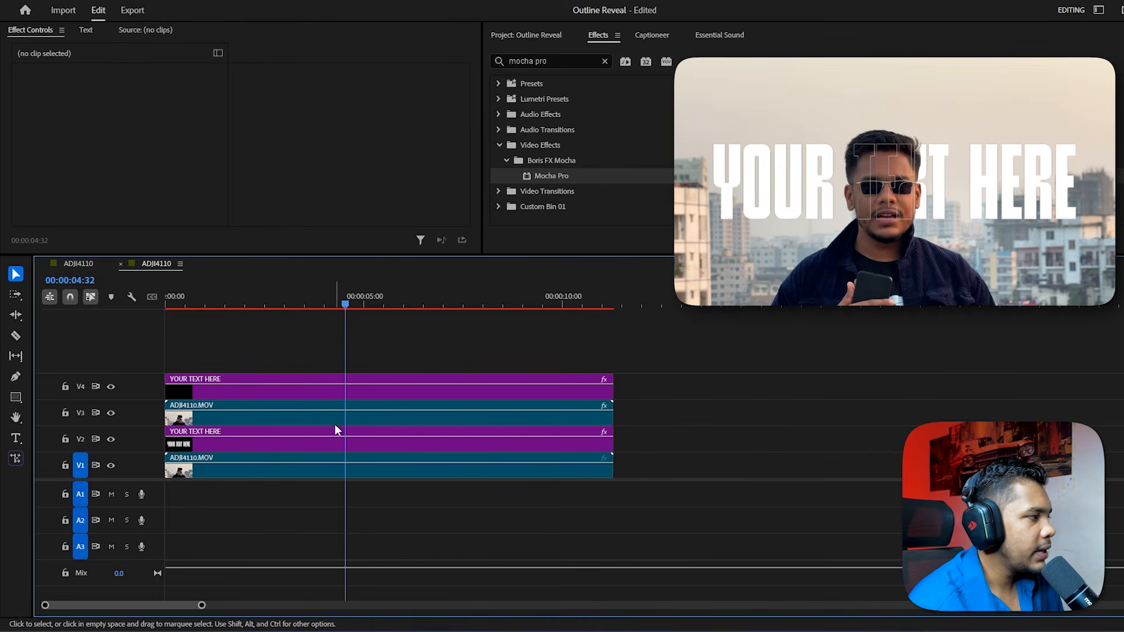
Step: Toggle the V4 outline text off and back on to compare it with the filled text on V2
left_click(338, 444)
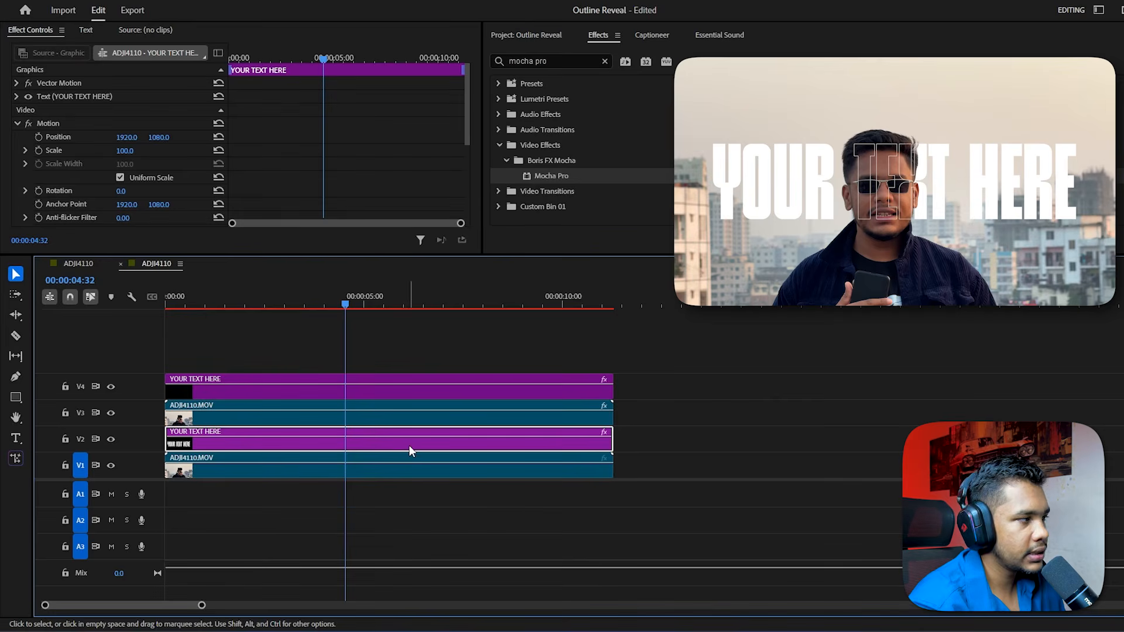
left_click(381, 389)
left_click(111, 386)
left_click(231, 445)
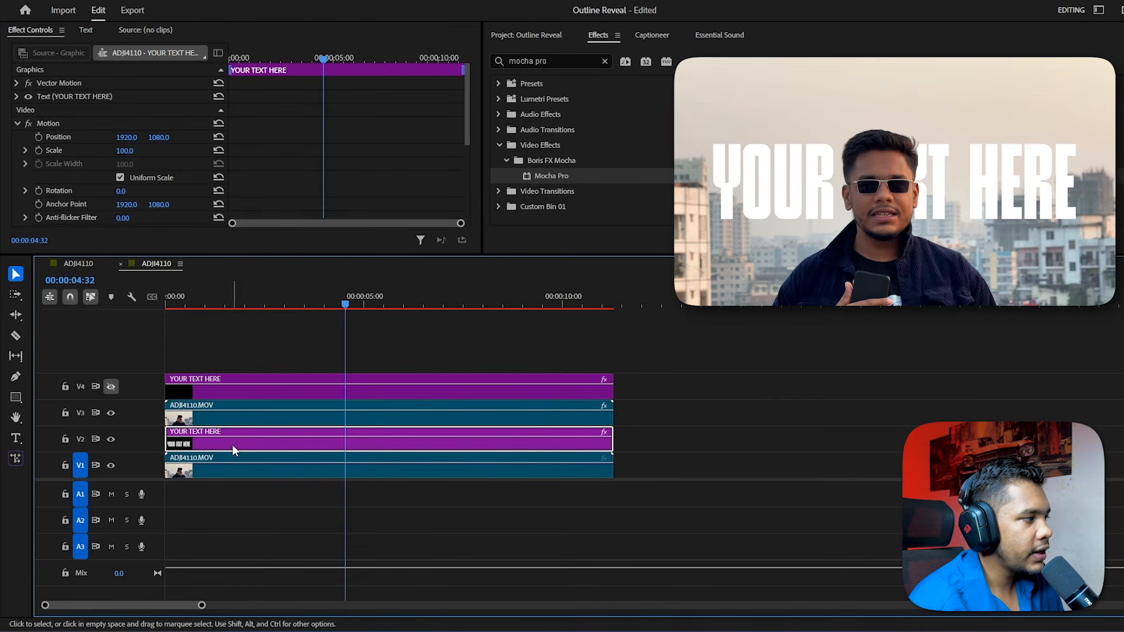
left_click(181, 392)
left_click(111, 387)
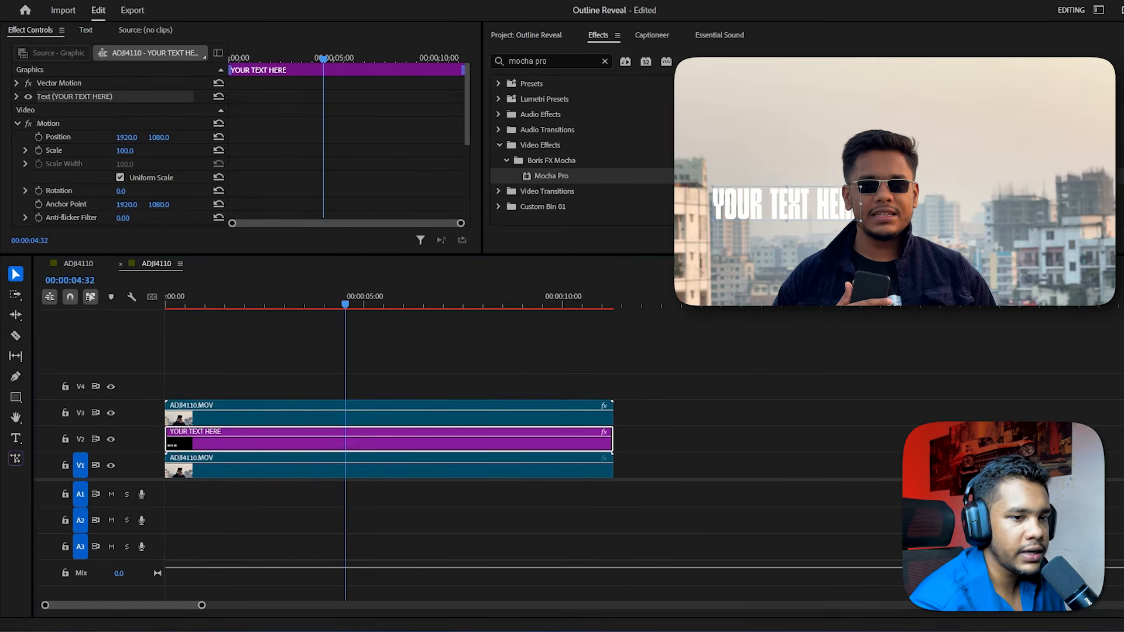
Step: Replace the V4 text with a new copy of the V2 text, resized to span most of the frame and outlined in white without fill
key("ctrl+z")
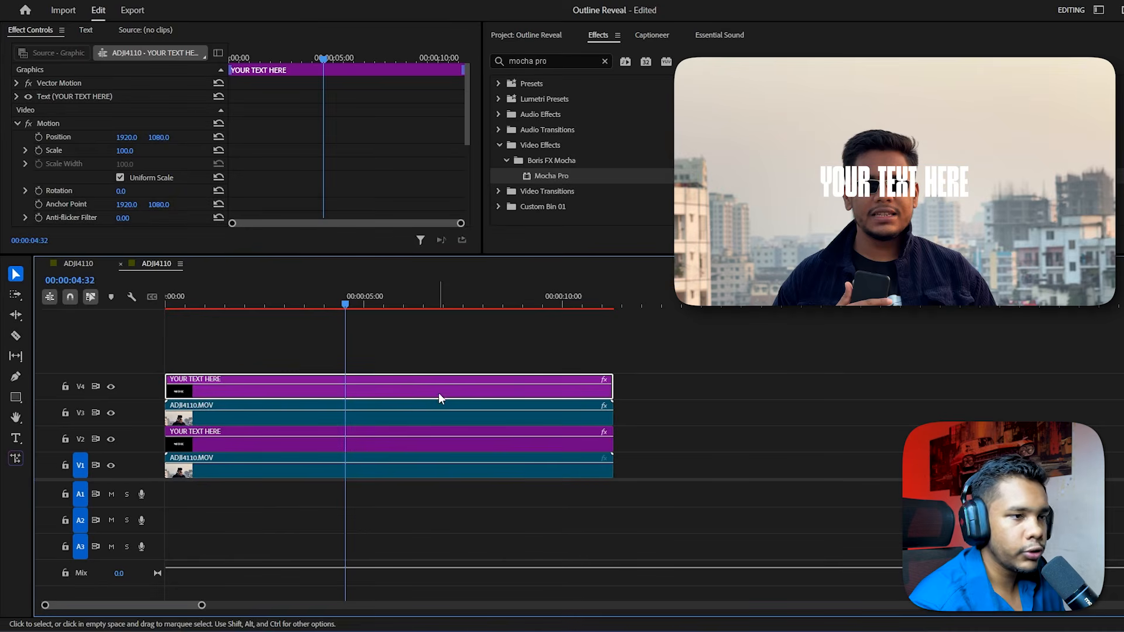
left_click(1016, 406)
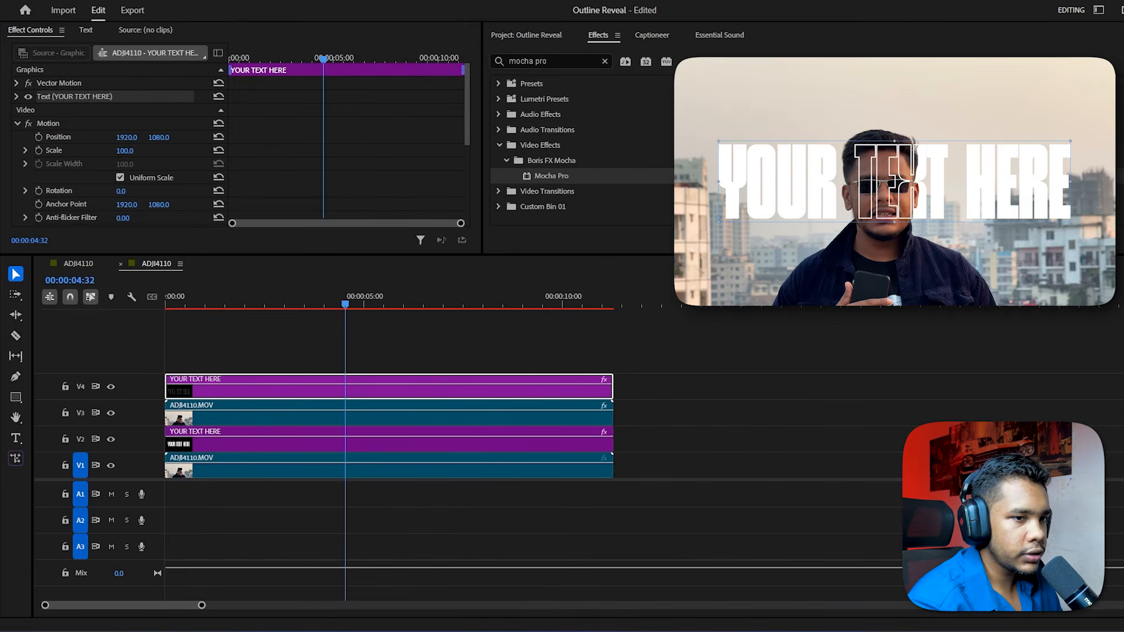
Step: Change the fill colour of the V2 text to bright red and check the result at 00:00:06:12
left_click(539, 451)
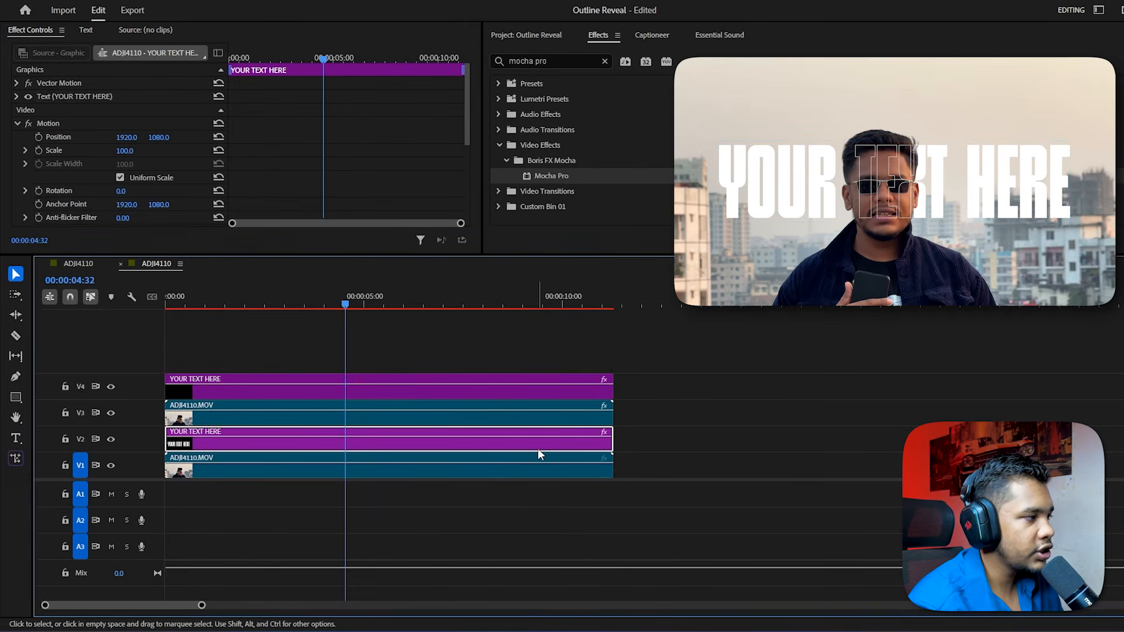
left_click(895, 182)
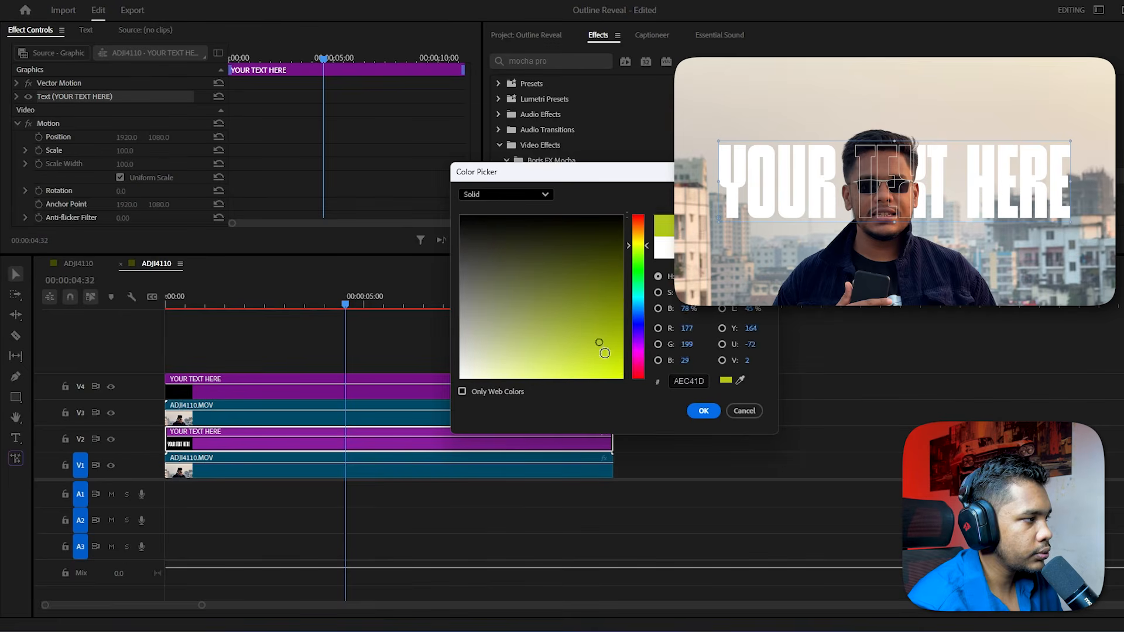
mouse_move(600, 343)
left_mouse_down()
mouse_move(625, 381)
mouse_move(641, 350)
left_mouse_up()
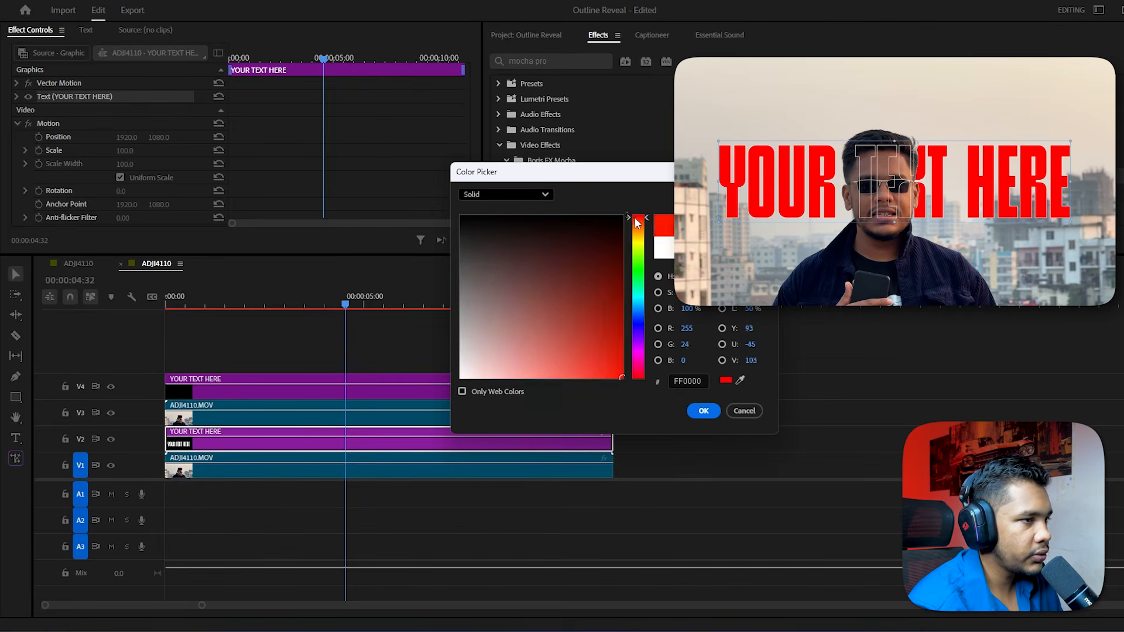
key("Return")
left_click(396, 305)
left_click_drag(397, 304, 411, 304)
left_click(752, 412)
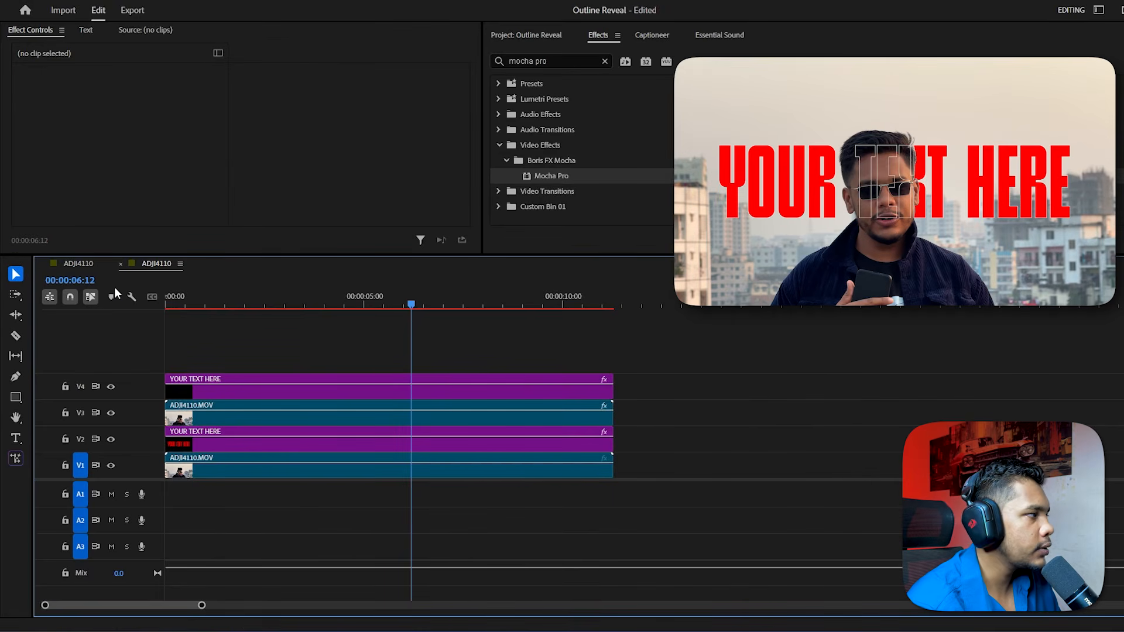
Step: Switch to the other ADJI4110 sequence, containing the finished captions, and play it from the beginning
left_click(78, 263)
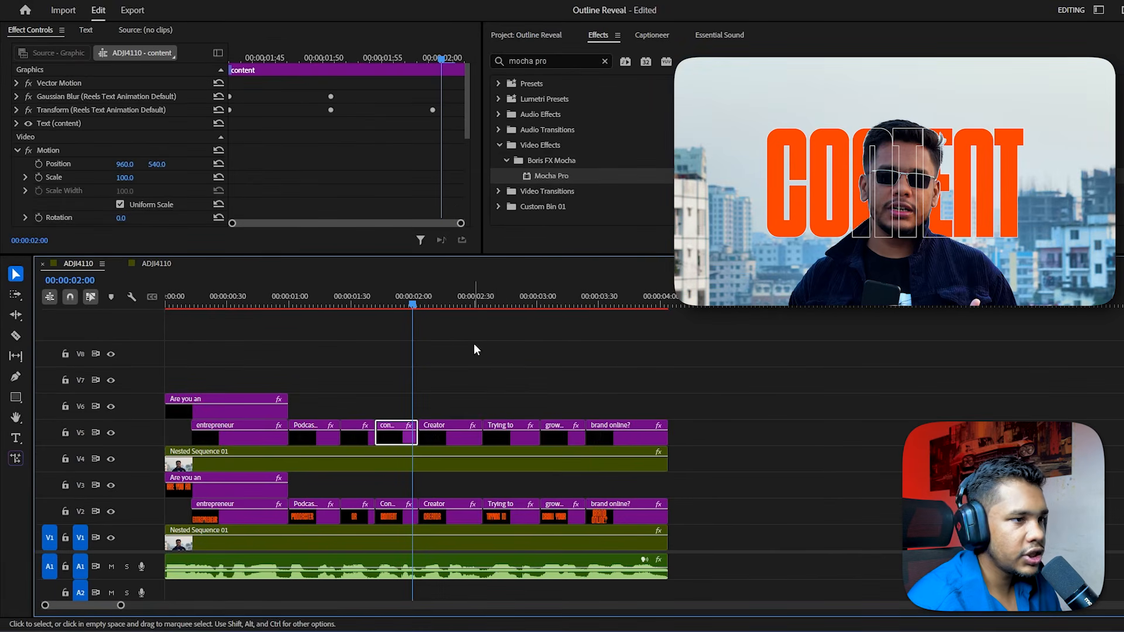
left_click_drag(417, 307, 157, 307)
left_click(483, 362)
key("space")
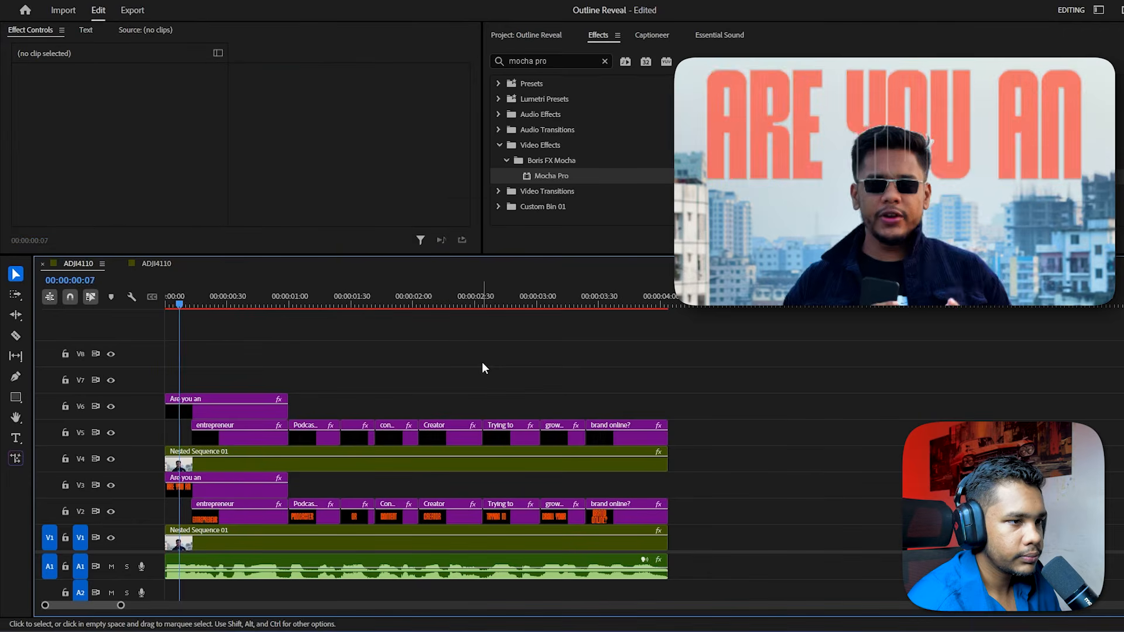